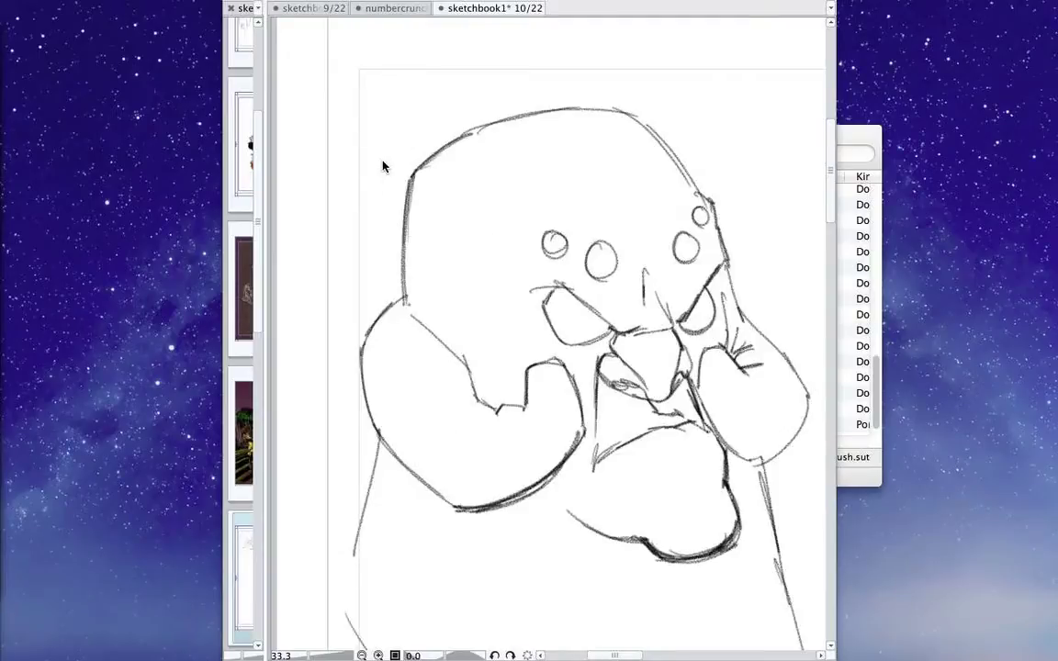
- Show the palettes, select the 100% Pencils layer and toggle its visibility to check its line art
key("Tab")
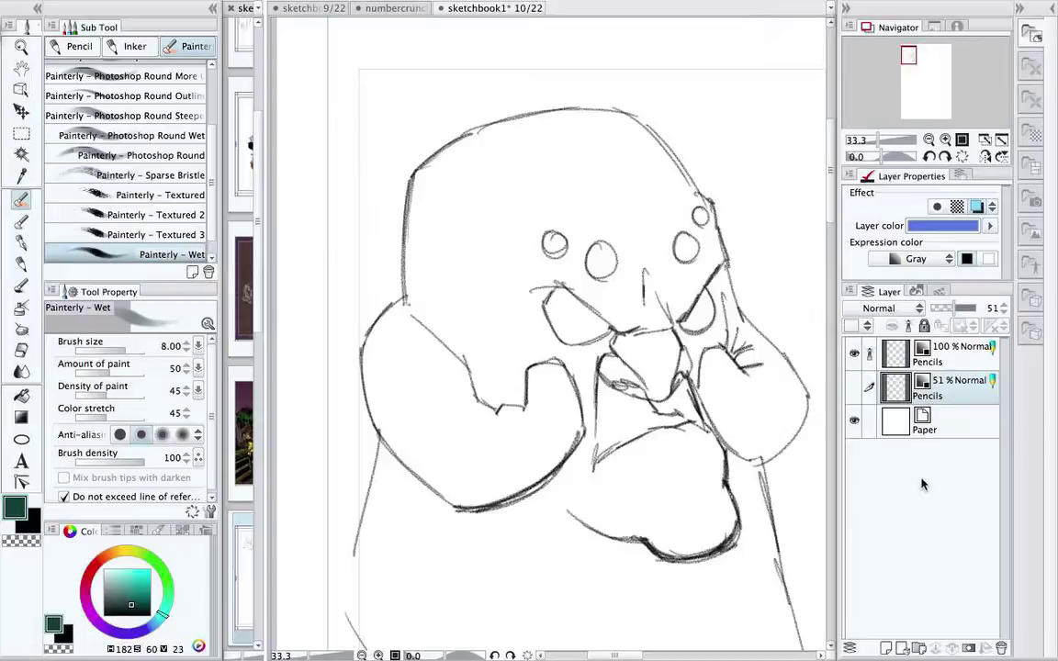
left_click(949, 363)
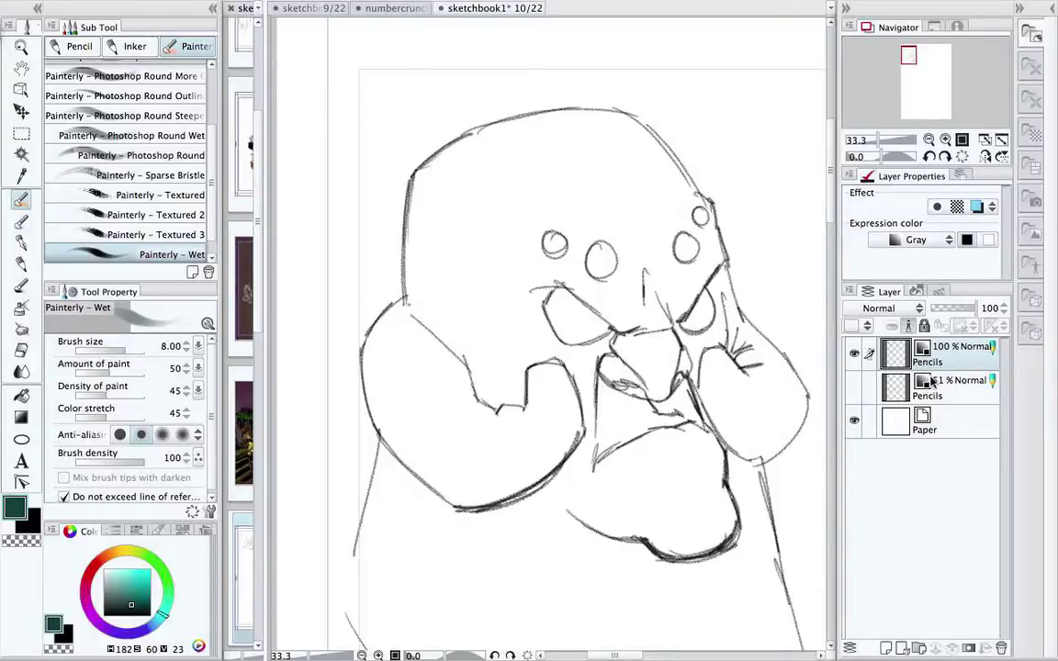
left_click(854, 357)
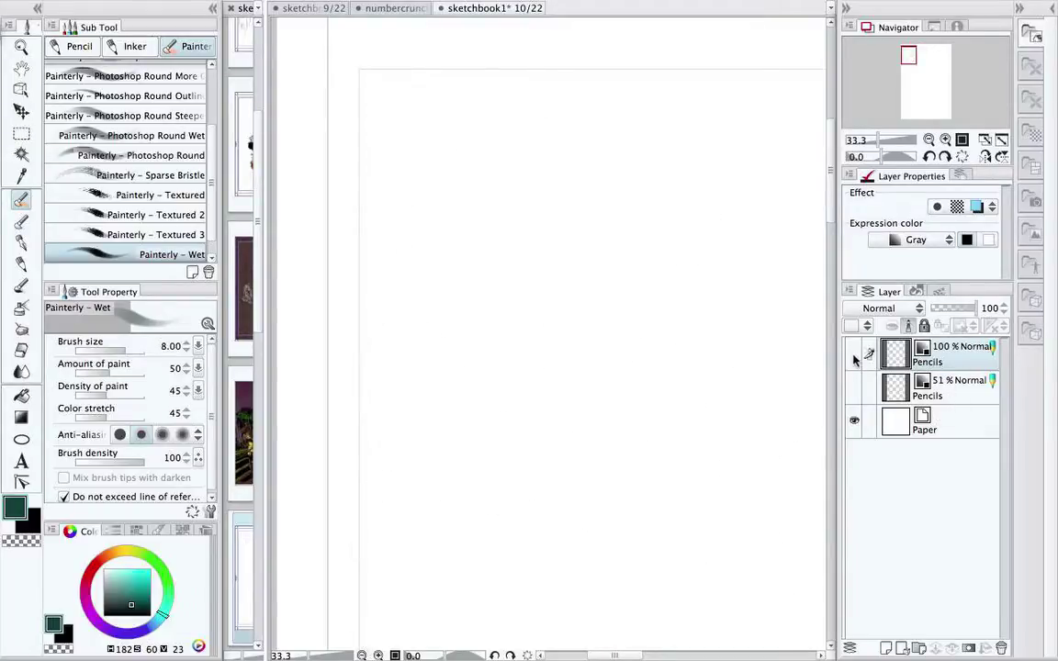
left_click(854, 356)
left_click(854, 356)
left_click(854, 355)
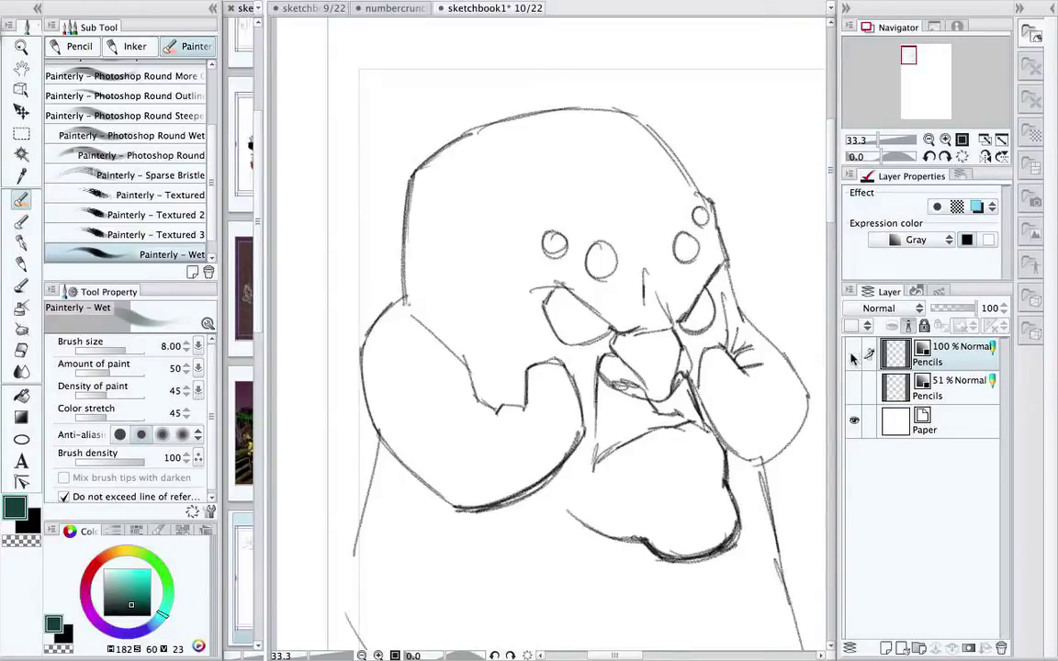
left_click(853, 357)
left_click(853, 357)
- Create a colour layer with the New Colour Layer auto action and place it between the two Pencils layers
left_click(938, 292)
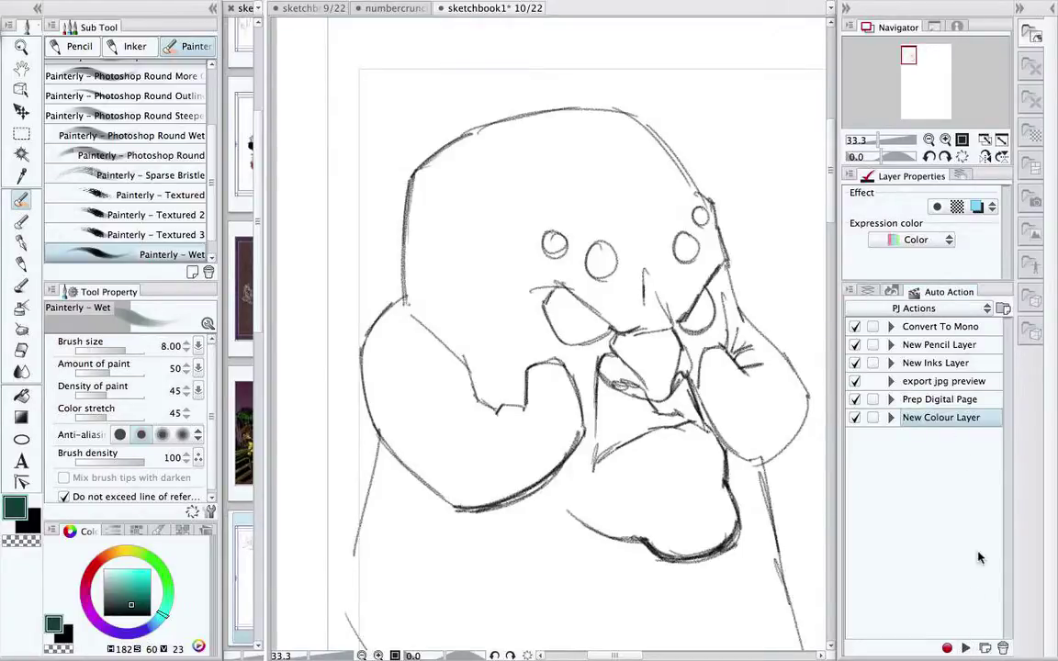
left_click(866, 291)
mouse_move(950, 387)
left_mouse_down()
mouse_move(952, 414)
mouse_move(962, 404)
left_mouse_up()
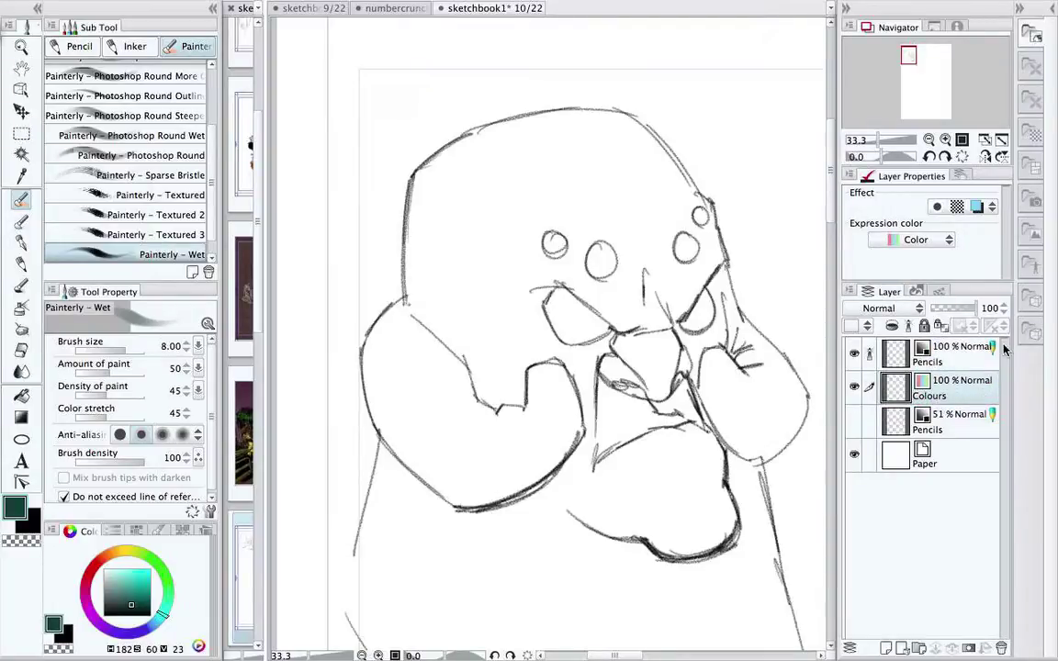
- Turn off "Do not exceed line of reference layer" for the Painterly - Wet brush and pick teal H182 S98 V67
left_click(64, 496)
left_click(148, 587)
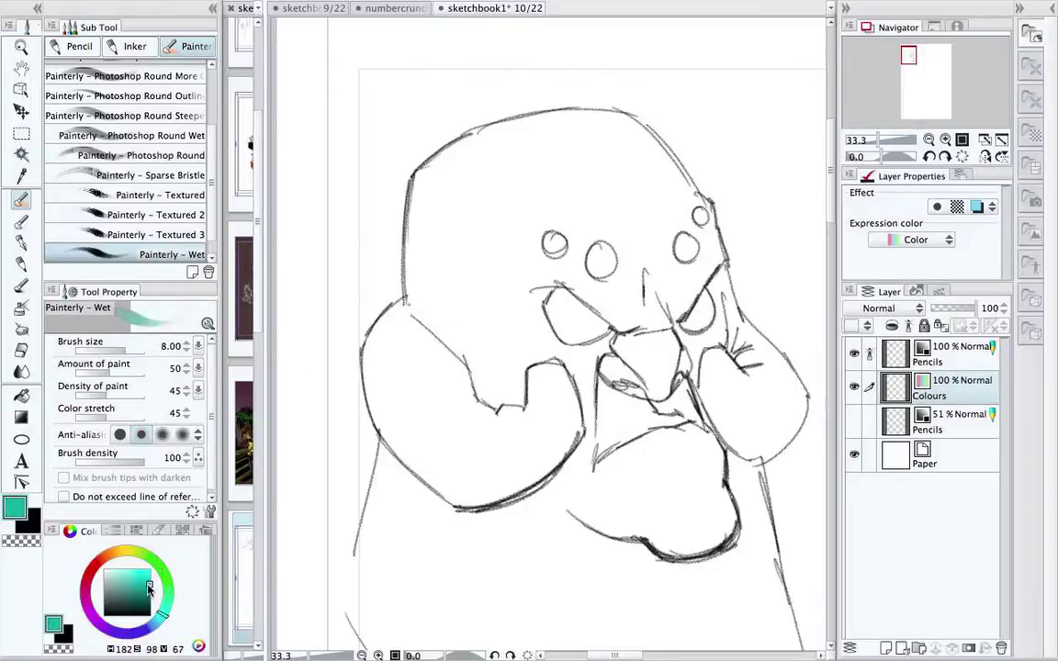
- Try loose teal strokes across the head's left edge and the left arm, checking them with the line art hidden
left_click_drag(436, 147, 377, 330)
left_click_drag(482, 174, 417, 275)
left_click_drag(426, 179, 394, 234)
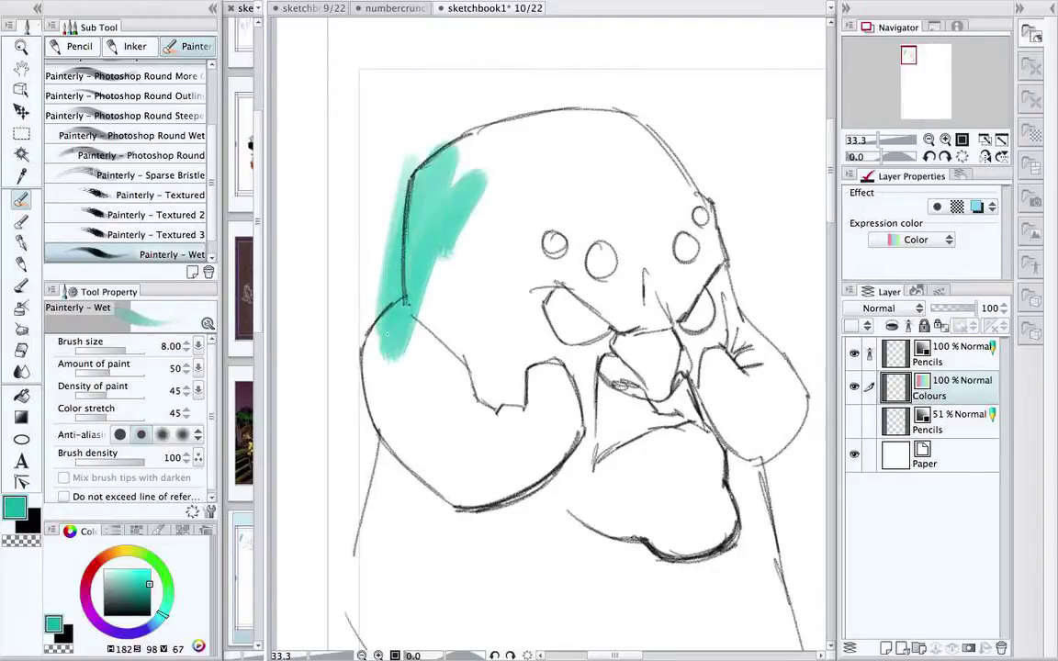
mouse_move(404, 303)
left_mouse_down()
mouse_move(362, 368)
mouse_move(371, 432)
mouse_move(352, 555)
left_mouse_up()
mouse_move(487, 386)
left_mouse_down()
mouse_move(435, 450)
mouse_move(470, 433)
left_mouse_up()
left_click_drag(534, 379, 461, 453)
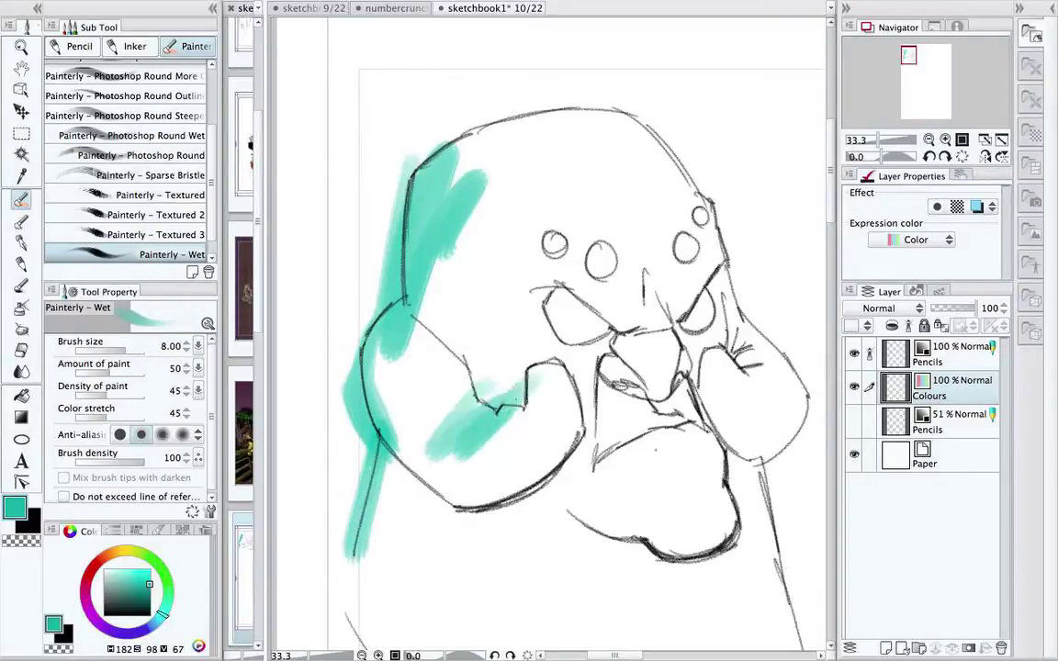
left_click(854, 354)
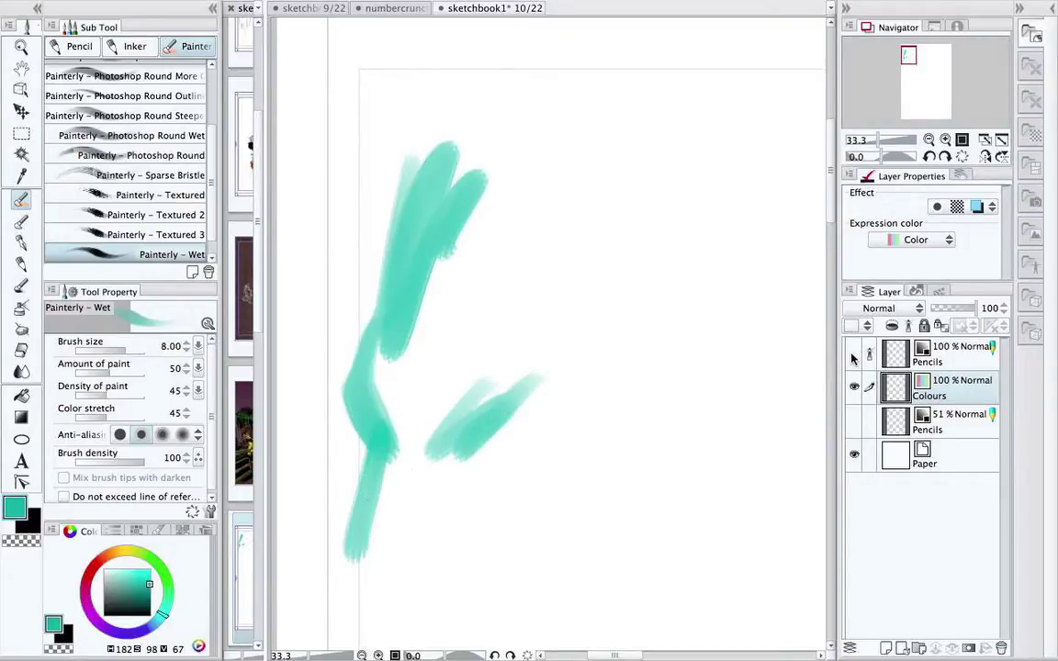
left_click(853, 354)
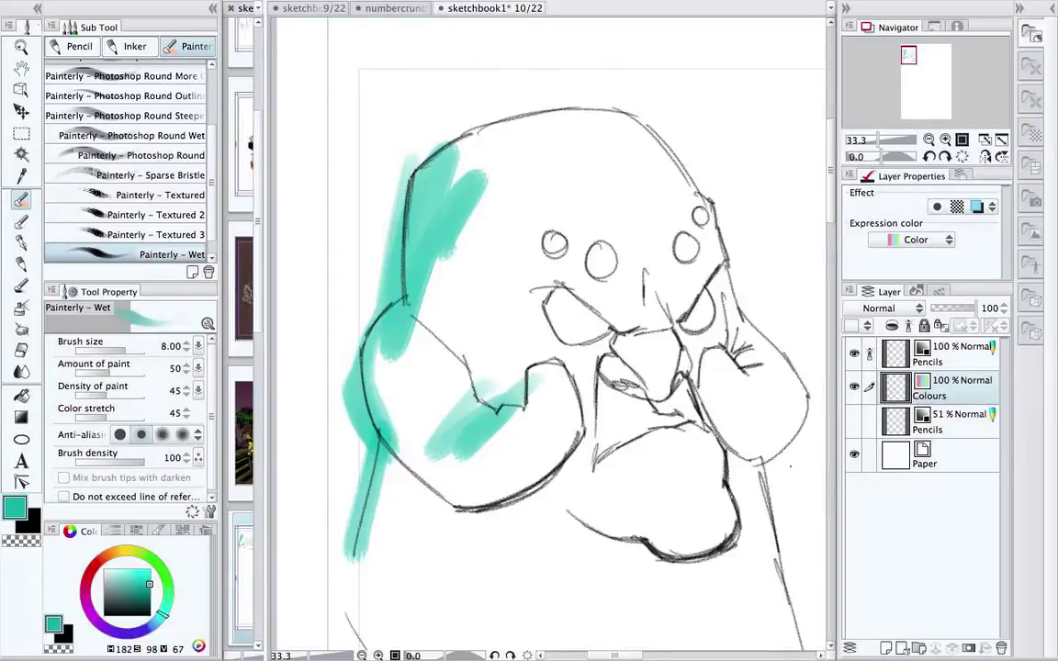
mouse_move(464, 174)
left_mouse_down()
mouse_move(413, 255)
mouse_move(437, 146)
mouse_move(366, 389)
mouse_move(377, 538)
mouse_move(484, 366)
mouse_move(401, 437)
mouse_move(544, 422)
mouse_move(454, 165)
mouse_move(481, 353)
left_mouse_up()
- Turn on "Do not exceed line of reference layer" in the Painterly - Wet brush's anti-overflow settings
left_click(210, 511)
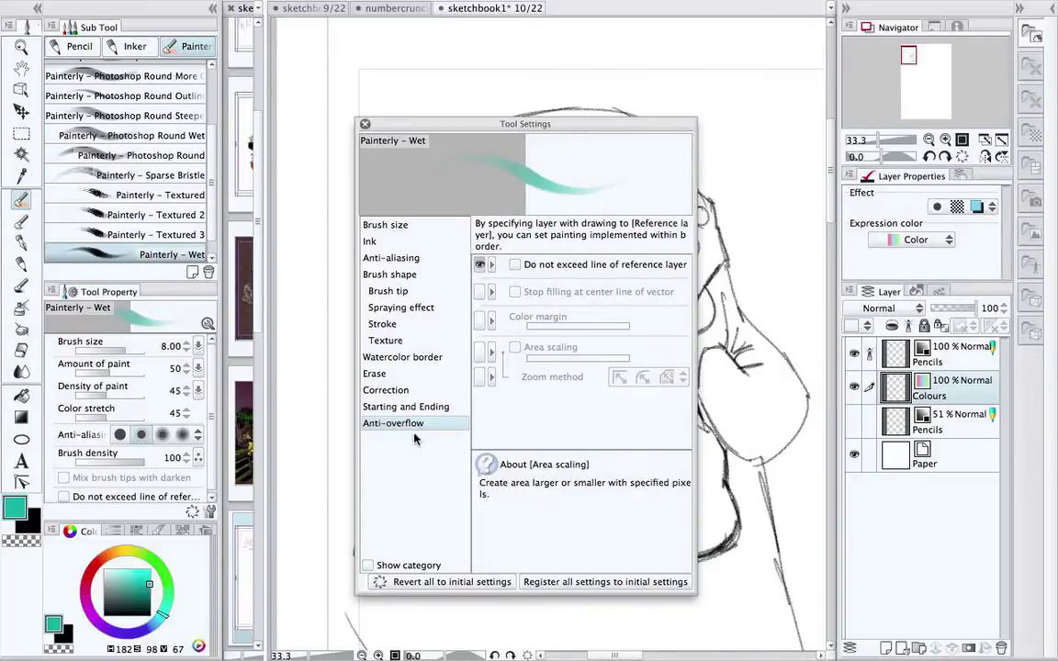
left_click(515, 266)
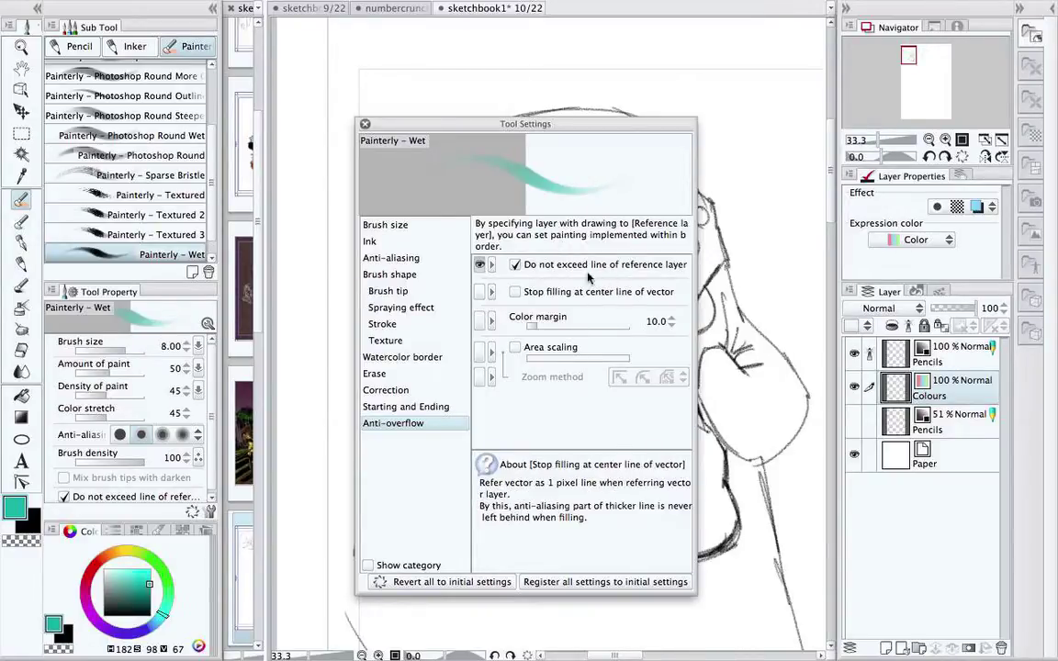
left_click(365, 125)
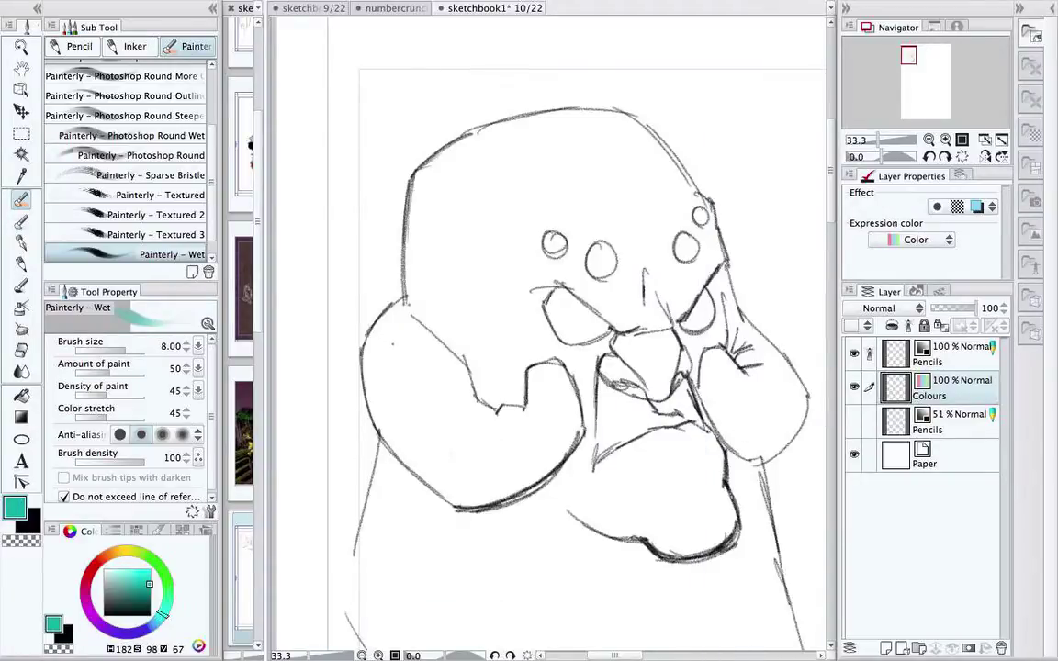
- Paint the creature's left arm teal up to its outlines, and add a teal strip along the head's left edge
mouse_move(384, 355)
left_mouse_down()
mouse_move(396, 356)
mouse_move(380, 348)
mouse_move(387, 318)
mouse_move(372, 367)
mouse_move(381, 421)
left_mouse_up()
mouse_move(376, 353)
left_mouse_down()
mouse_move(398, 441)
mouse_move(427, 473)
mouse_move(421, 325)
mouse_move(436, 349)
left_mouse_up()
mouse_move(386, 313)
left_mouse_down()
mouse_move(496, 424)
mouse_move(539, 399)
mouse_move(535, 383)
mouse_move(549, 372)
mouse_move(561, 379)
mouse_move(552, 395)
mouse_move(577, 409)
mouse_move(579, 427)
mouse_move(562, 452)
mouse_move(497, 489)
mouse_move(464, 494)
mouse_move(396, 437)
mouse_move(418, 454)
left_mouse_up()
mouse_move(378, 322)
left_mouse_down()
mouse_move(369, 388)
mouse_move(381, 363)
mouse_move(390, 411)
mouse_move(430, 433)
mouse_move(432, 452)
left_mouse_up()
mouse_move(441, 361)
left_mouse_down()
mouse_move(432, 465)
mouse_move(451, 431)
mouse_move(399, 424)
mouse_move(432, 449)
mouse_move(494, 464)
mouse_move(554, 379)
mouse_move(558, 446)
left_mouse_up()
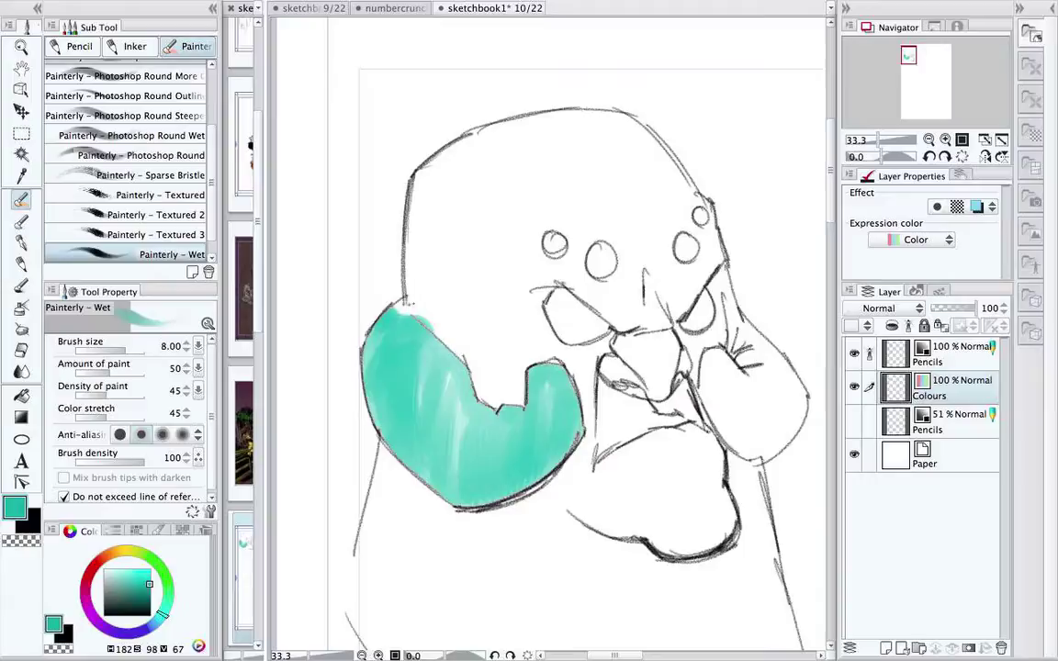
mouse_move(411, 303)
left_mouse_down()
mouse_move(398, 316)
mouse_move(417, 286)
left_mouse_up()
mouse_move(425, 173)
left_mouse_down()
mouse_move(415, 251)
mouse_move(433, 317)
left_mouse_up()
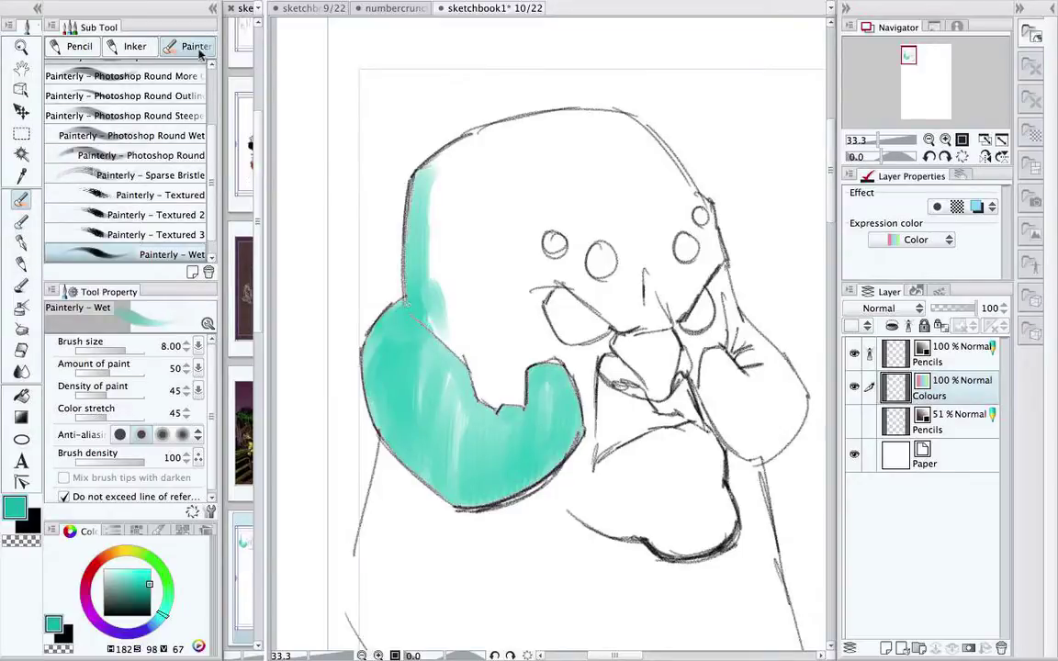
- Switch to the Painterly - Photoshop Round Wet brush and enable "Do not exceed line of reference layer" in its anti-overflow settings
scroll(191, 135, "up", 3)
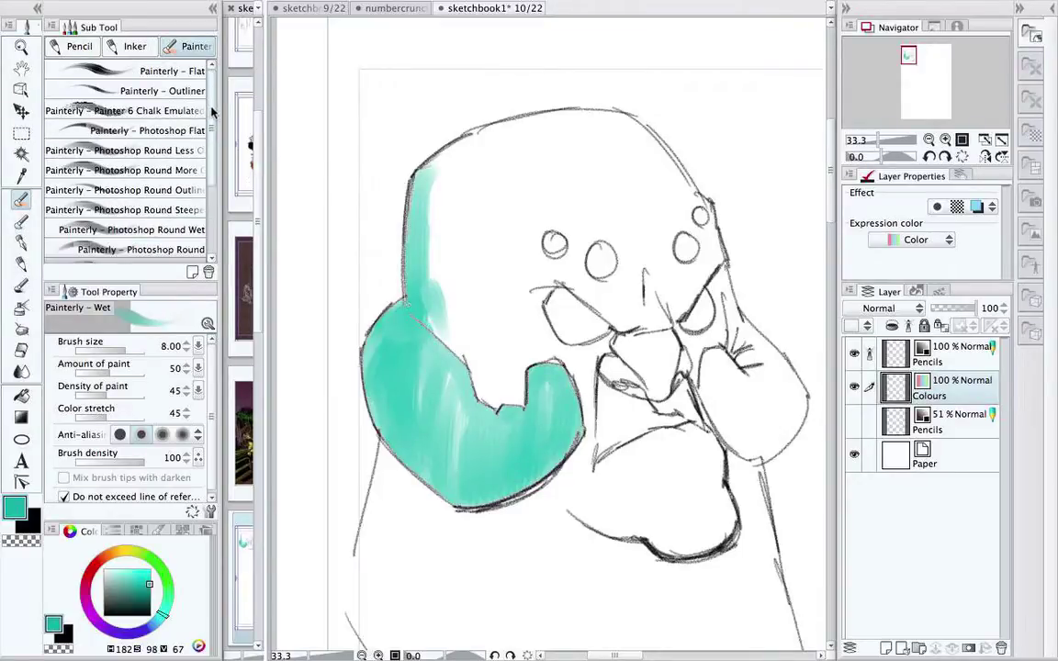
scroll(210, 128, "down", 5)
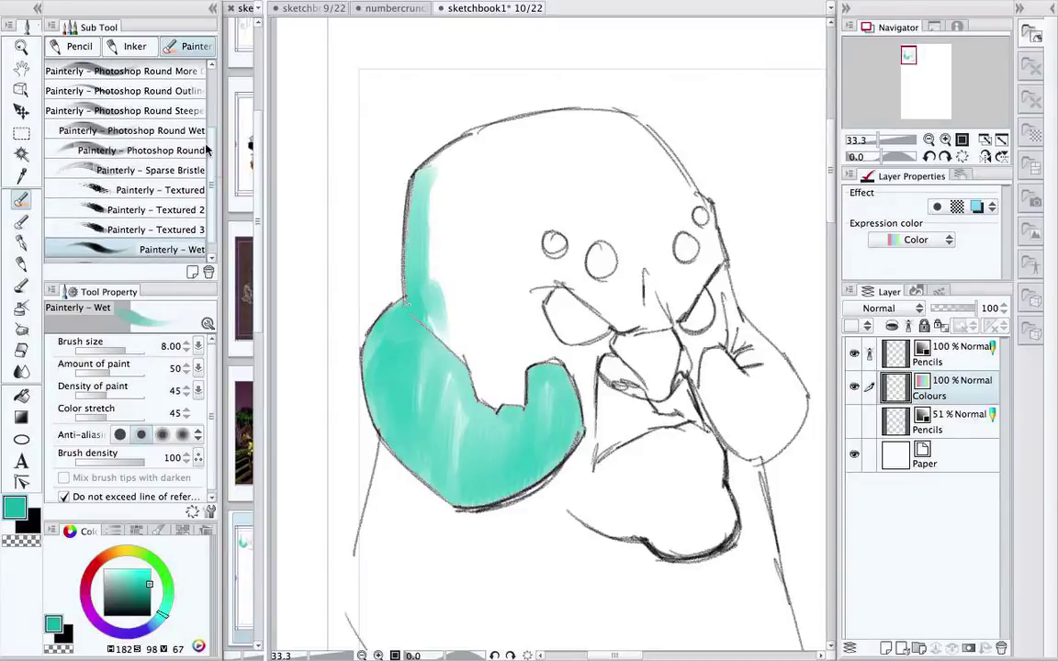
left_click(184, 130)
left_click(192, 511)
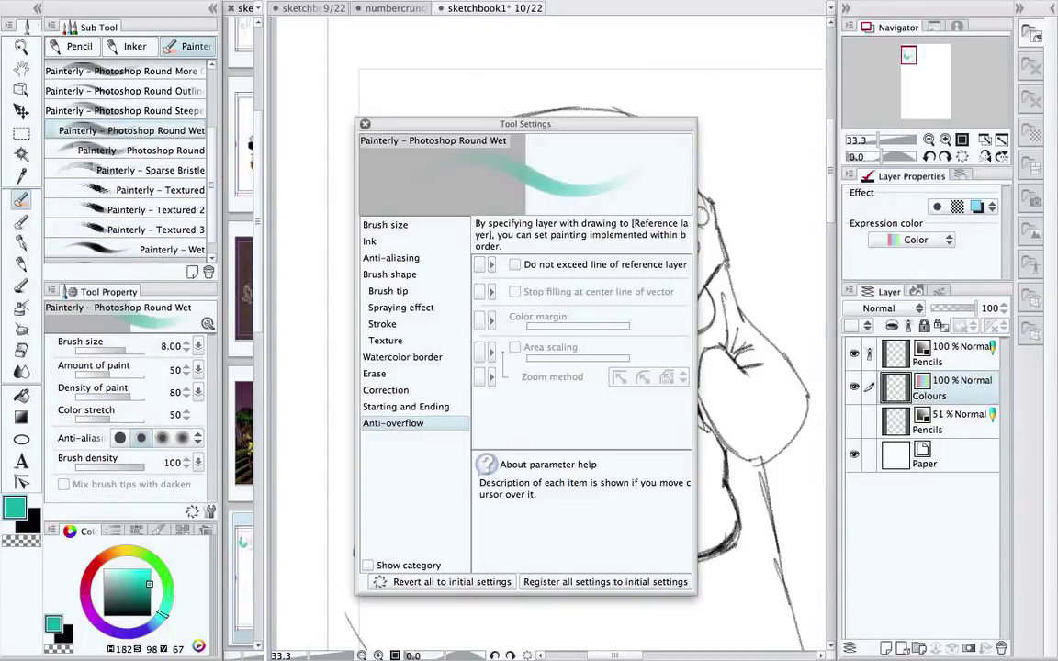
left_click(515, 264)
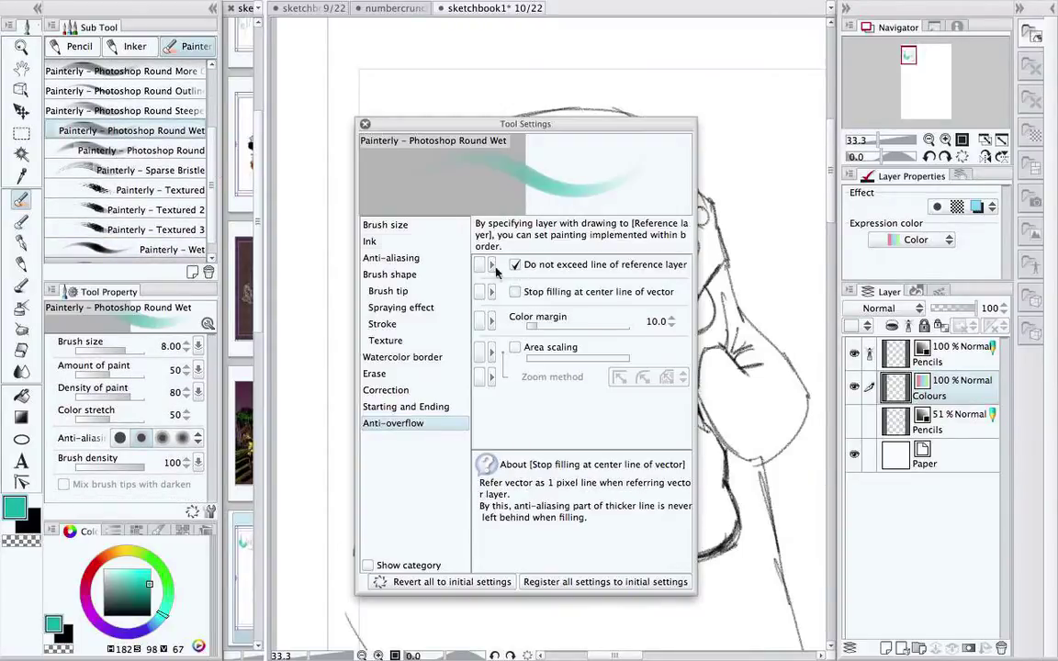
left_click(365, 124)
- Paint the top of the head and the forehead teal around the eyes, and fill the middle eye with orange H44 S100 V100
mouse_move(437, 195)
left_mouse_down()
mouse_move(503, 124)
mouse_move(580, 114)
mouse_move(624, 124)
mouse_move(684, 179)
mouse_move(713, 260)
mouse_move(695, 277)
mouse_move(678, 264)
mouse_move(667, 231)
mouse_move(647, 317)
mouse_move(496, 244)
mouse_move(473, 255)
mouse_move(512, 241)
mouse_move(519, 216)
mouse_move(549, 200)
mouse_move(580, 244)
mouse_move(537, 200)
mouse_move(571, 221)
mouse_move(562, 266)
mouse_move(588, 250)
mouse_move(595, 170)
mouse_move(569, 220)
mouse_move(551, 152)
mouse_move(564, 198)
mouse_move(500, 138)
mouse_move(486, 176)
left_mouse_up()
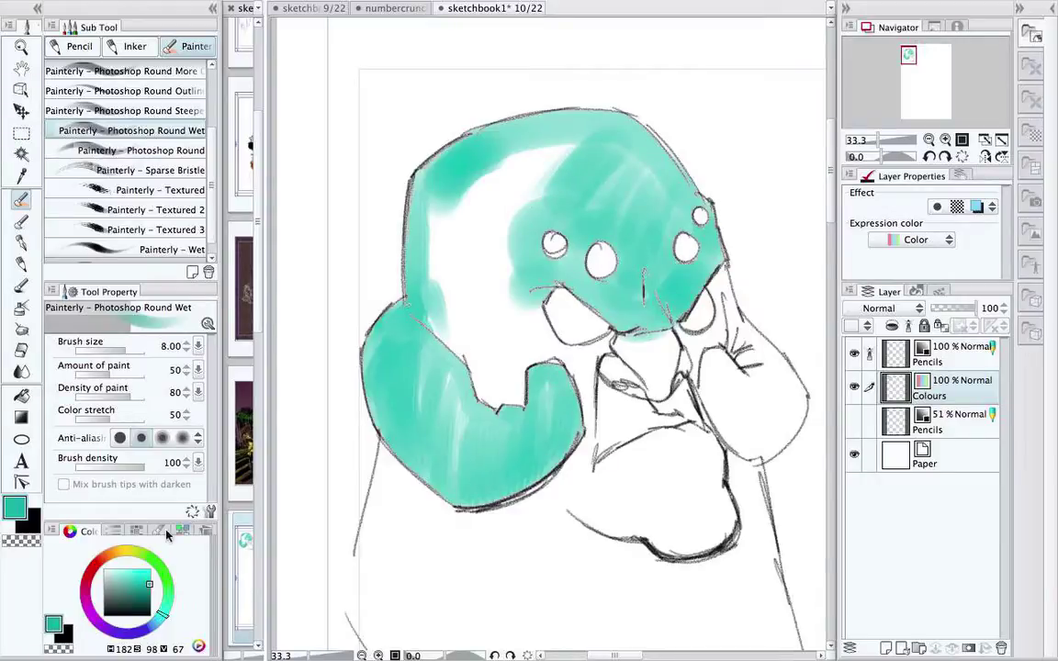
mouse_move(129, 553)
left_mouse_down()
mouse_move(103, 549)
mouse_move(111, 545)
left_mouse_up()
left_click_drag(141, 583, 197, 507)
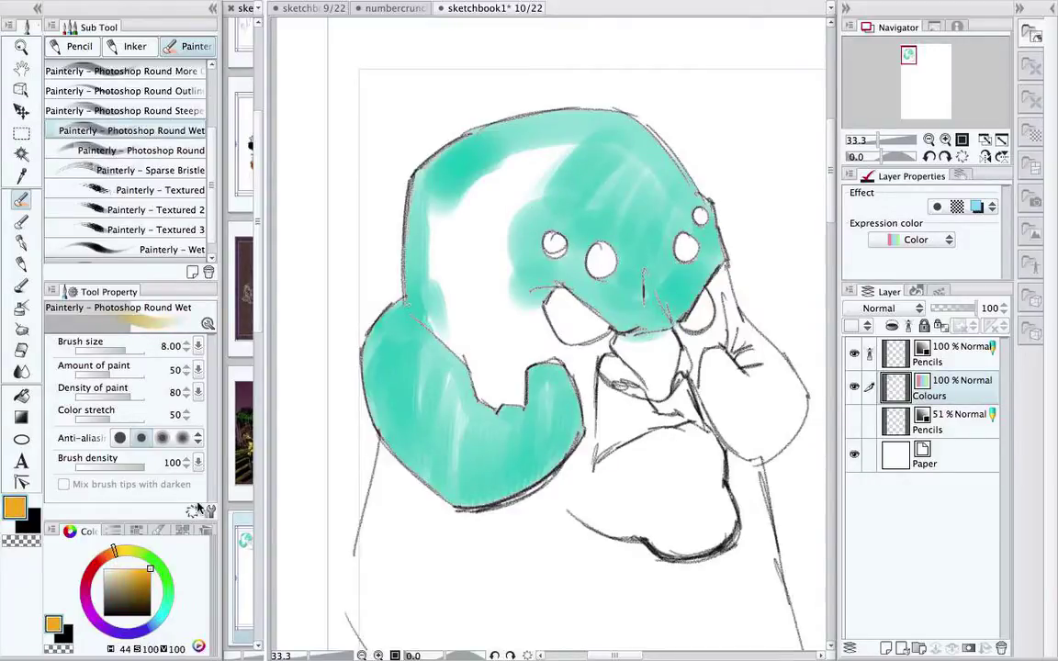
left_click_drag(602, 266, 603, 264)
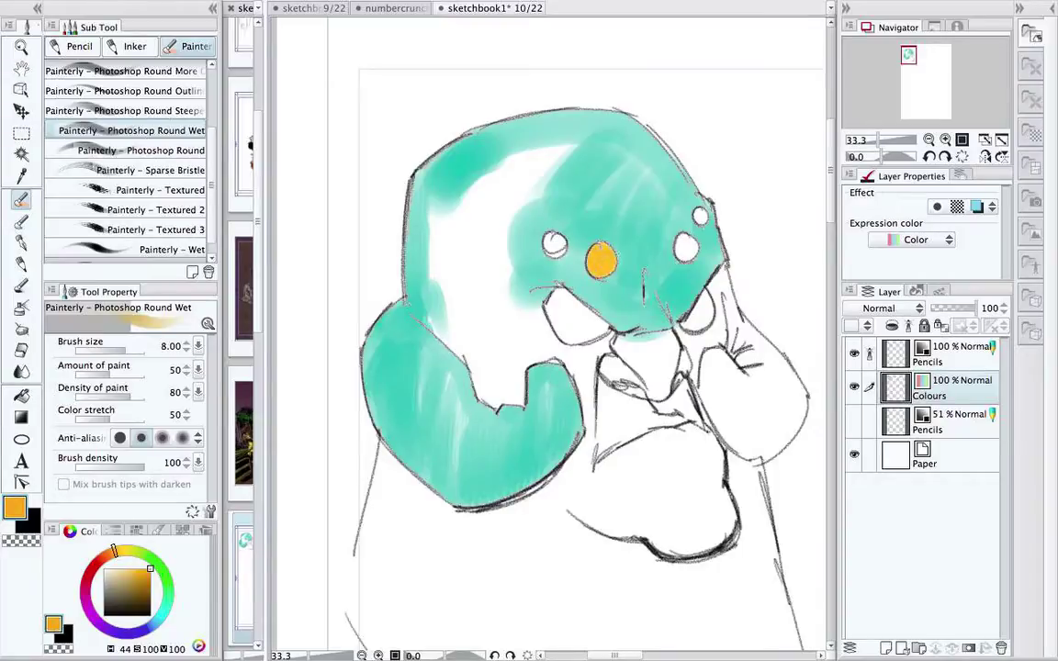
- Pick red H357 S100 V100 and paint the small round eyes on either side of the orange one
left_click(92, 574)
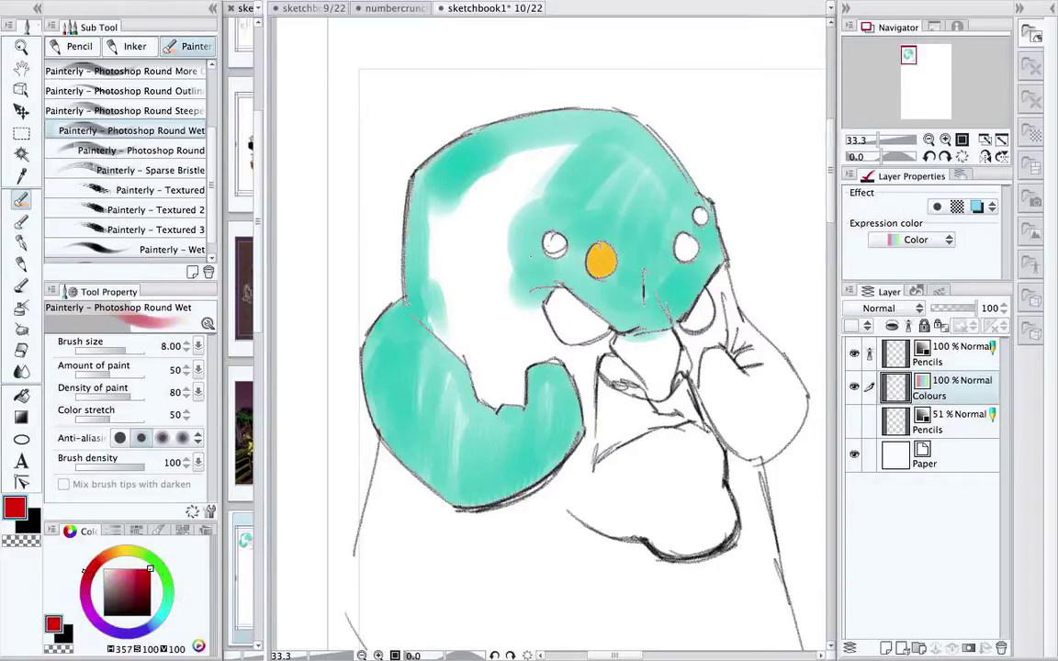
left_click_drag(549, 238, 560, 248)
left_click_drag(681, 240, 692, 251)
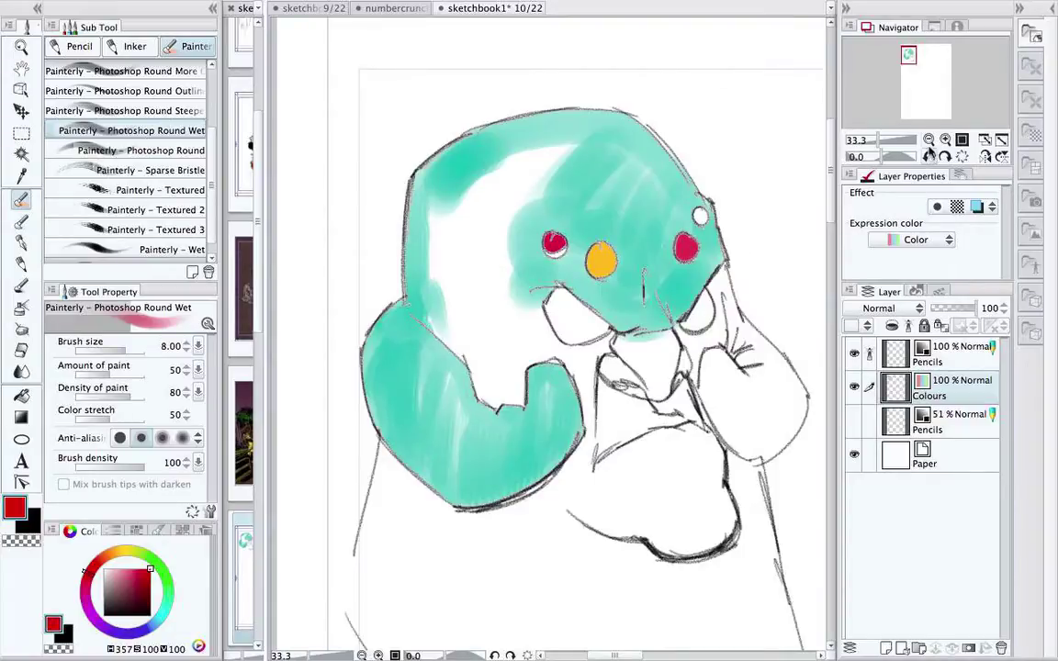
- Set the brush's anti-overflow color margin to 23.2, then fill the rest of the small left eye and the large left eye red
left_click(945, 140)
left_click(945, 141)
left_click(944, 141)
left_click_drag(645, 234, 454, 365)
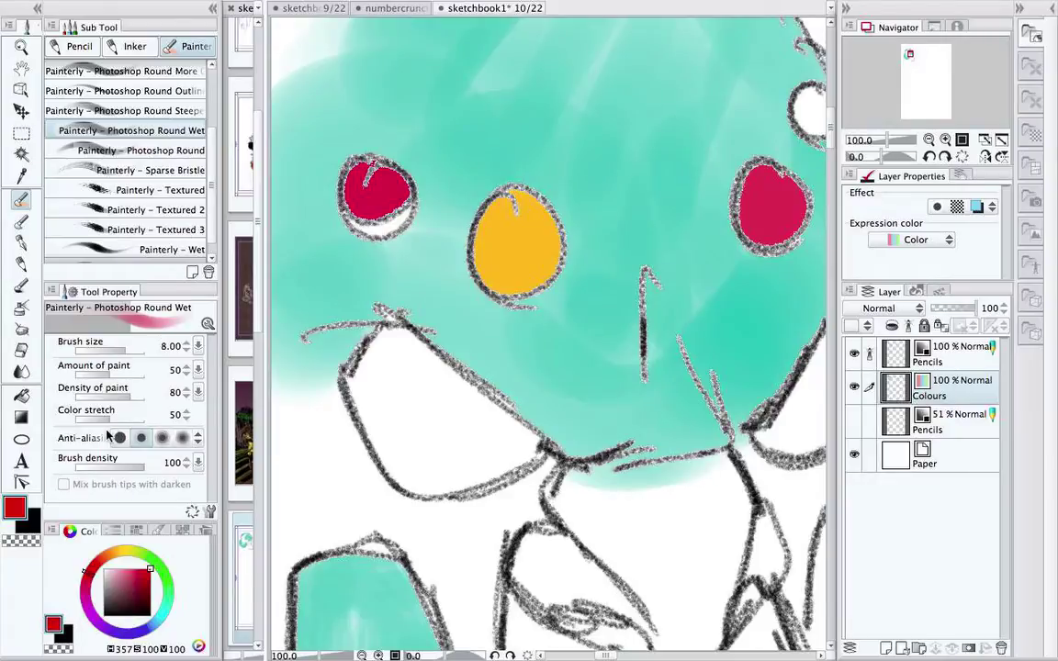
left_click(211, 512)
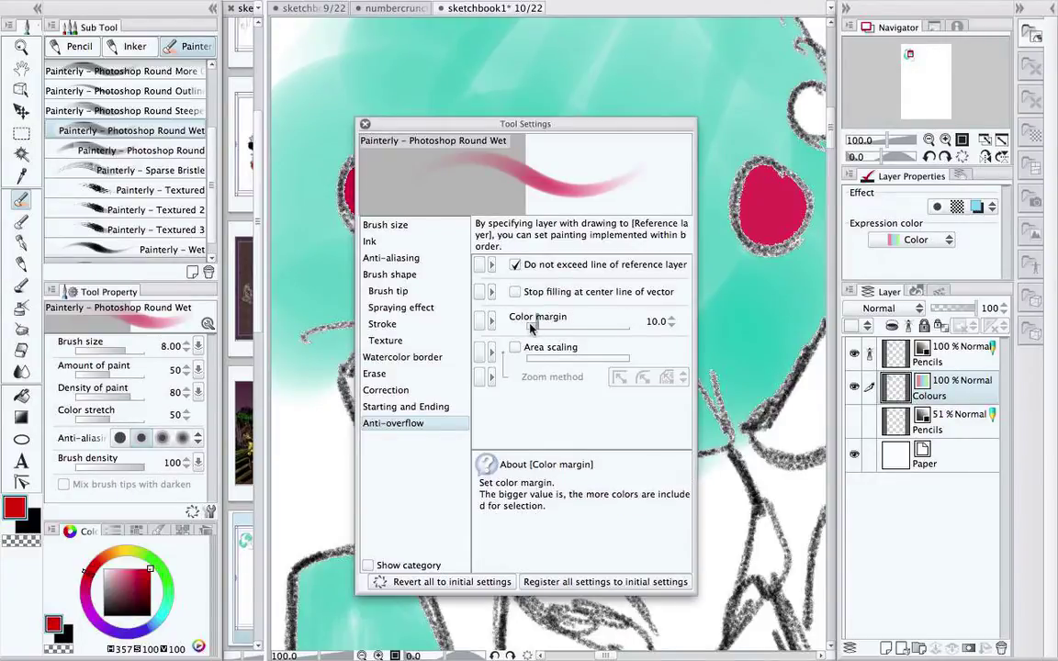
left_click(365, 123)
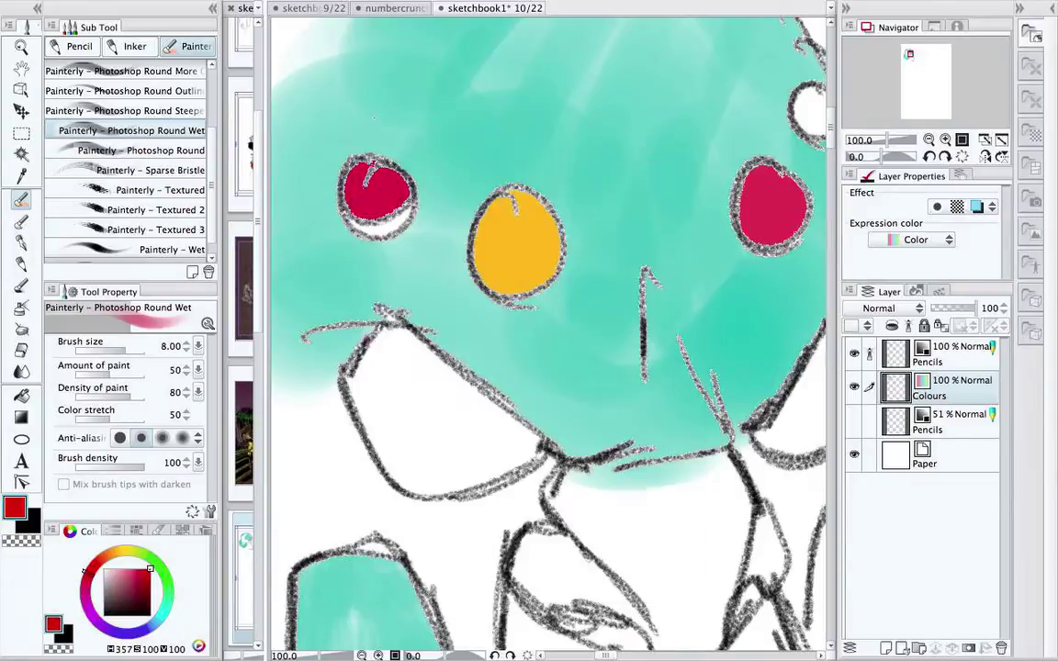
mouse_move(391, 201)
left_mouse_down()
mouse_move(367, 228)
mouse_move(402, 218)
left_mouse_up()
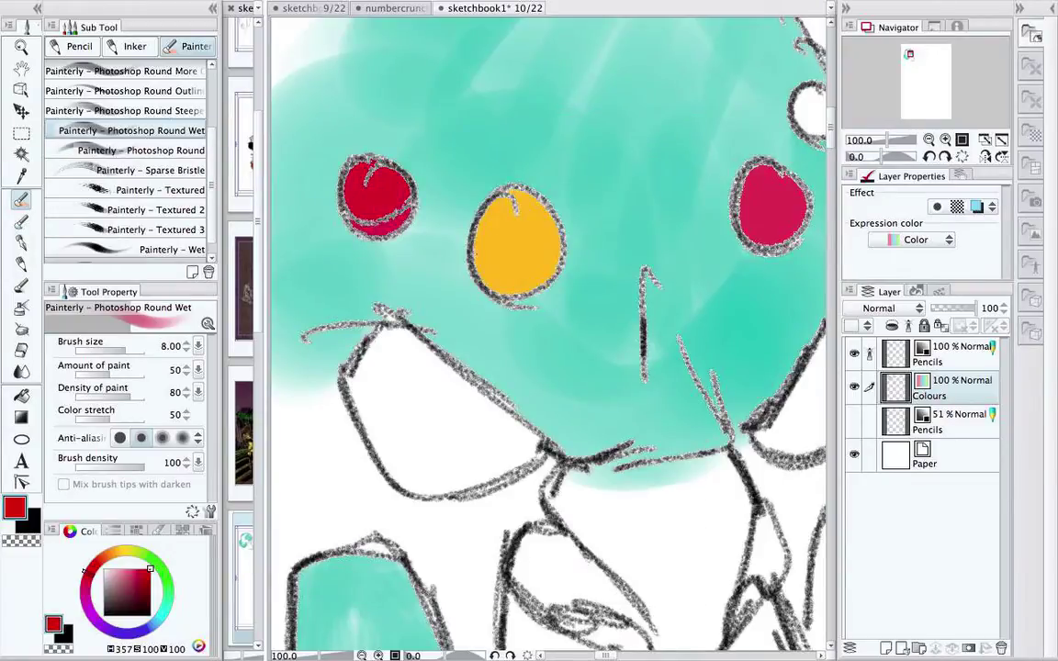
mouse_move(410, 413)
left_mouse_down()
mouse_move(367, 422)
mouse_move(440, 403)
mouse_move(477, 430)
mouse_move(340, 322)
mouse_move(358, 385)
mouse_move(380, 410)
mouse_move(353, 372)
left_mouse_up()
- Check the painted colours with the line art hidden, and review the brush's anti-overflow settings
left_click(853, 355)
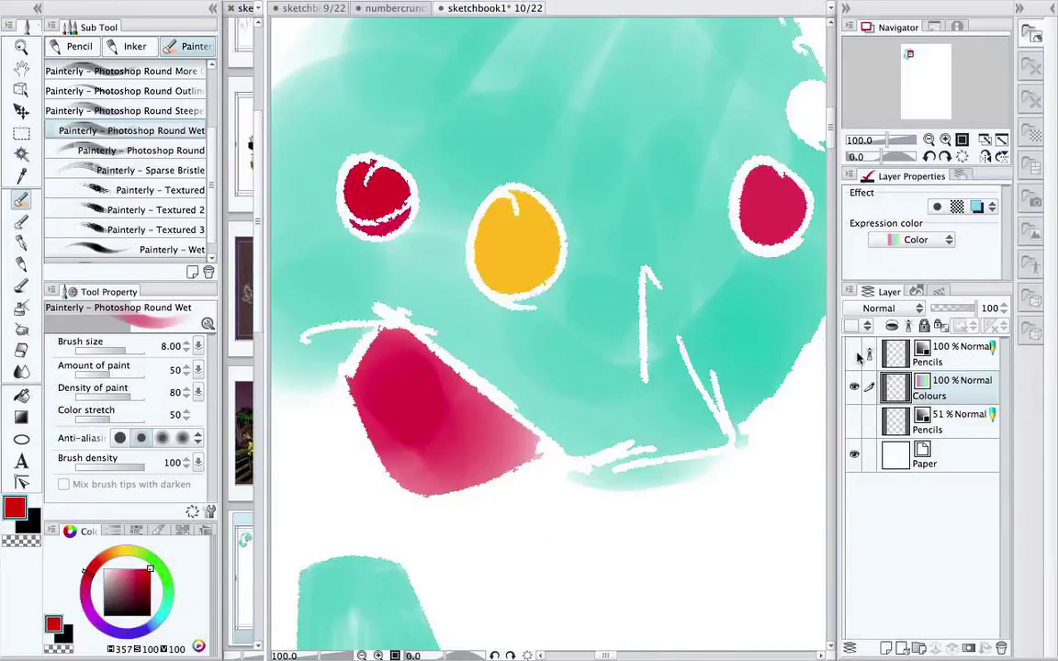
left_click(855, 355)
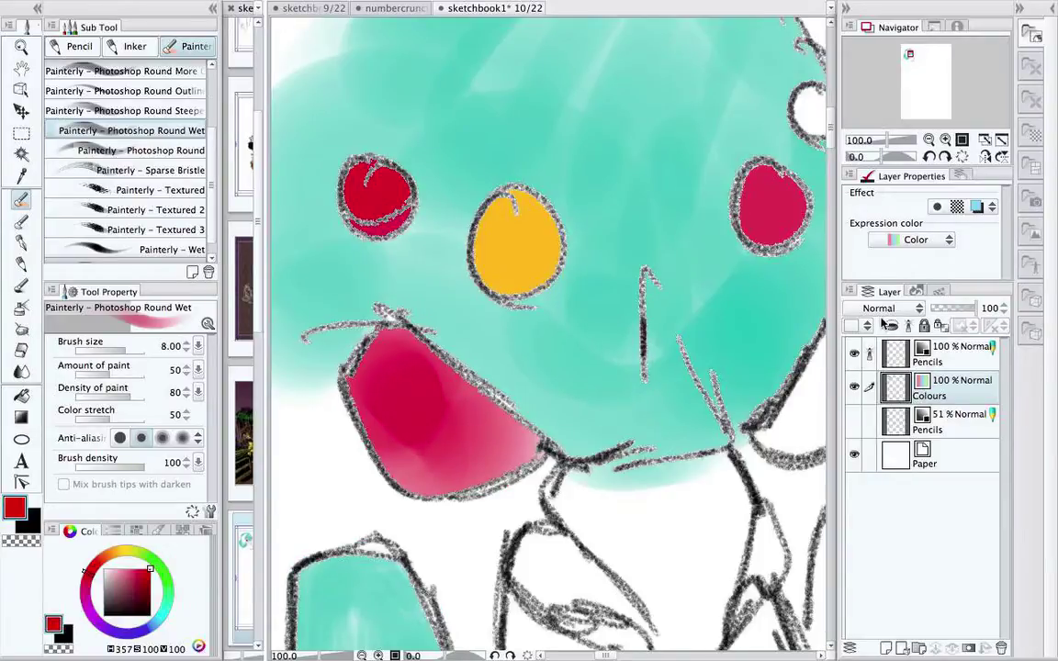
left_click(928, 139)
left_click(208, 515)
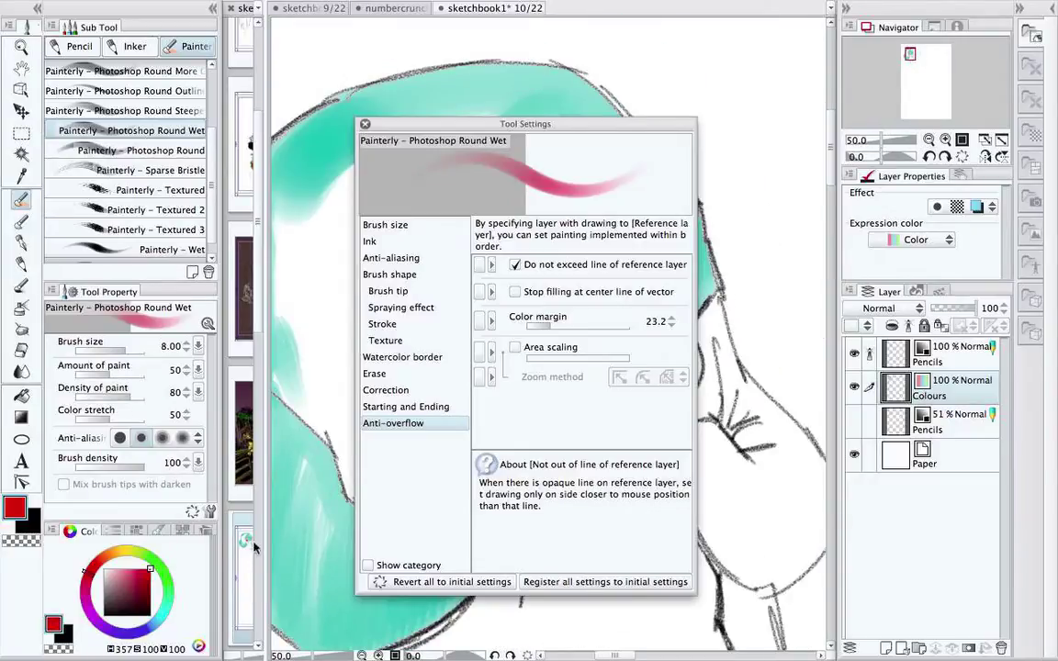
left_click(352, 116)
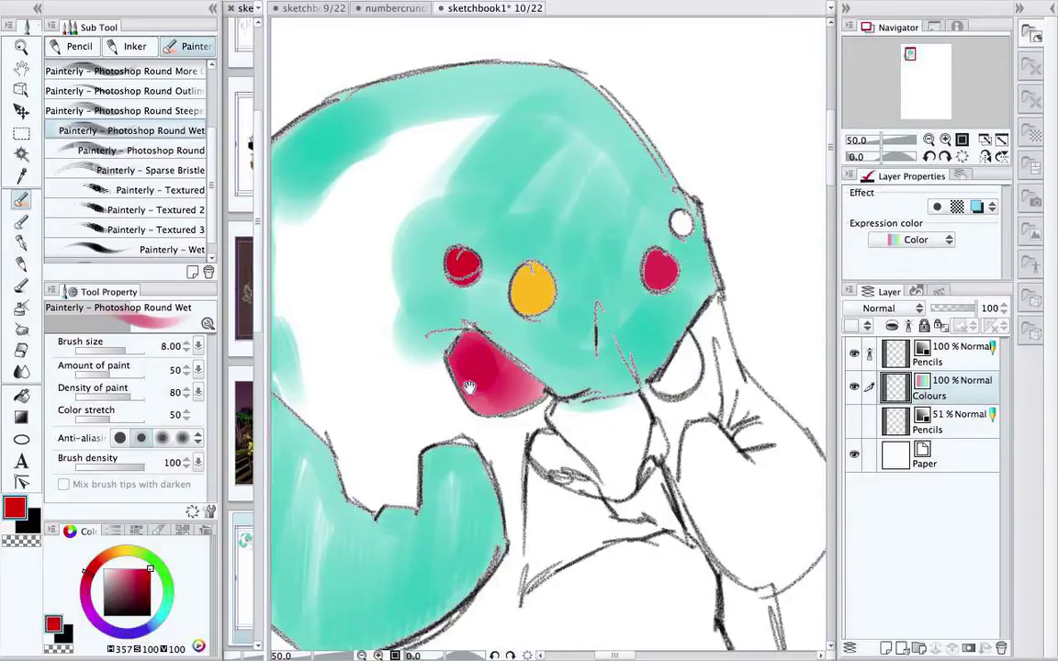
- Paint the large right eye, the nose and the area beside and below the nose red within the sketch lines
left_click_drag(491, 387, 557, 170)
left_click_drag(613, 273, 609, 319)
mouse_move(618, 237)
left_mouse_down()
mouse_move(683, 261)
mouse_move(643, 210)
mouse_move(673, 195)
mouse_move(693, 206)
mouse_move(685, 263)
left_mouse_up()
left_click_drag(722, 221, 725, 231)
left_click_drag(605, 375, 418, 423)
mouse_move(559, 200)
left_mouse_down()
mouse_move(543, 226)
mouse_move(561, 197)
left_mouse_up()
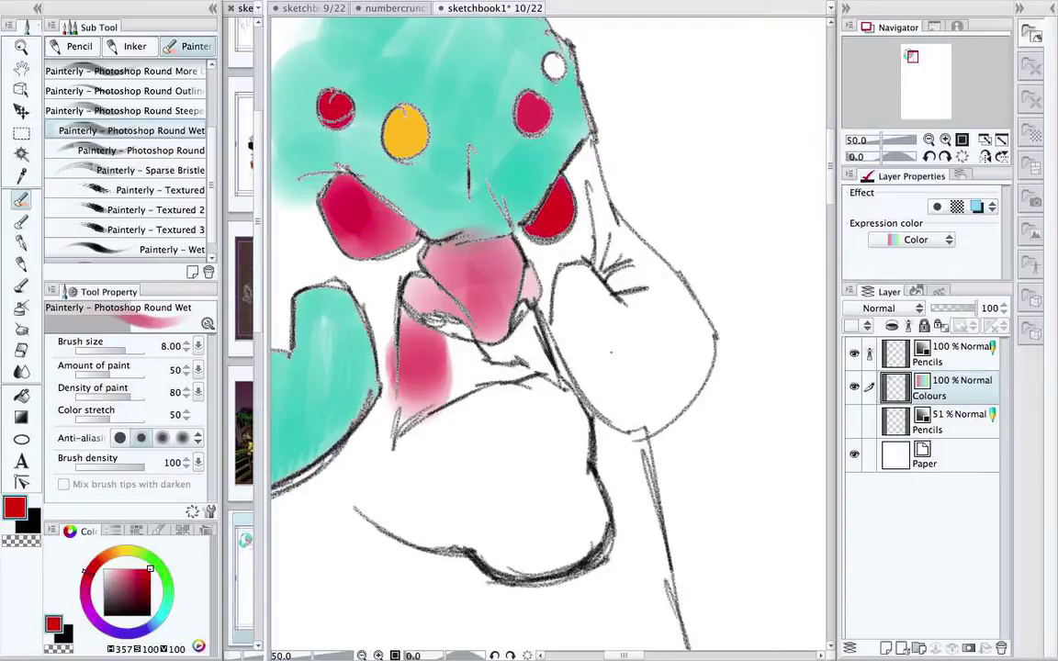
left_click(929, 140)
left_click(929, 140)
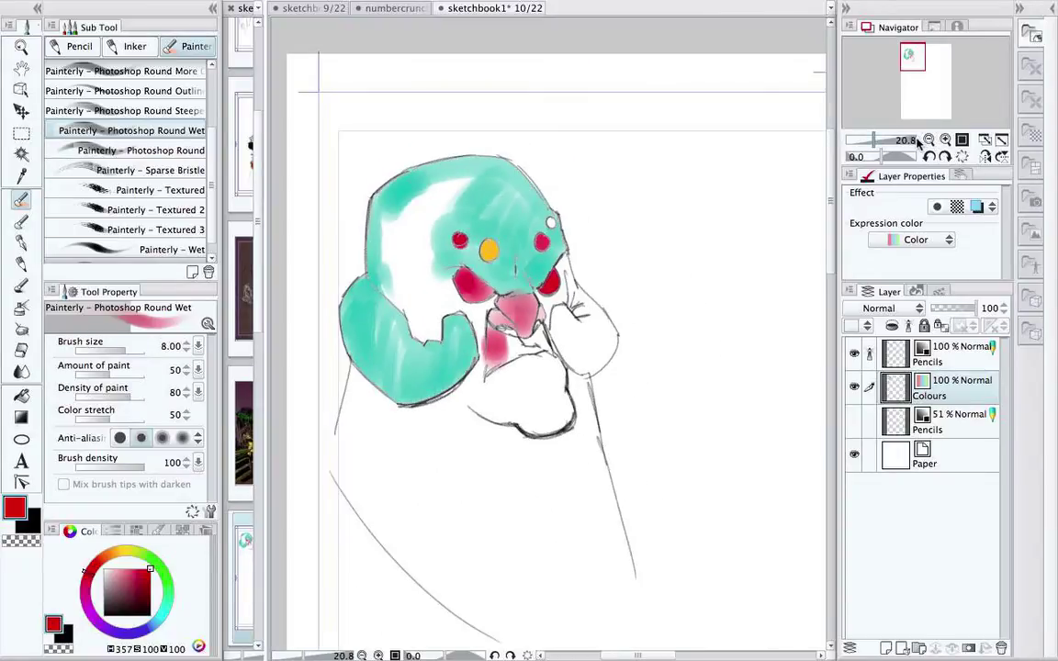
- Paint the notch above the curled teal arm and the two fist shapes below the face red, within the sketch lines
mouse_move(416, 285)
left_mouse_down()
mouse_move(426, 329)
mouse_move(447, 303)
mouse_move(409, 277)
mouse_move(476, 318)
left_mouse_up()
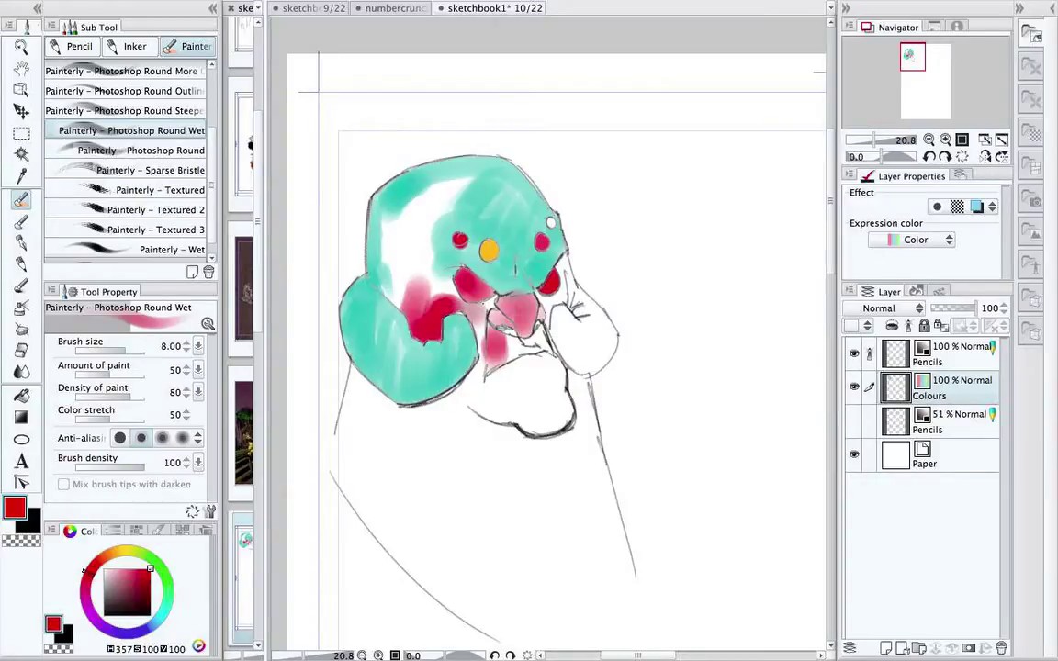
left_click(946, 139)
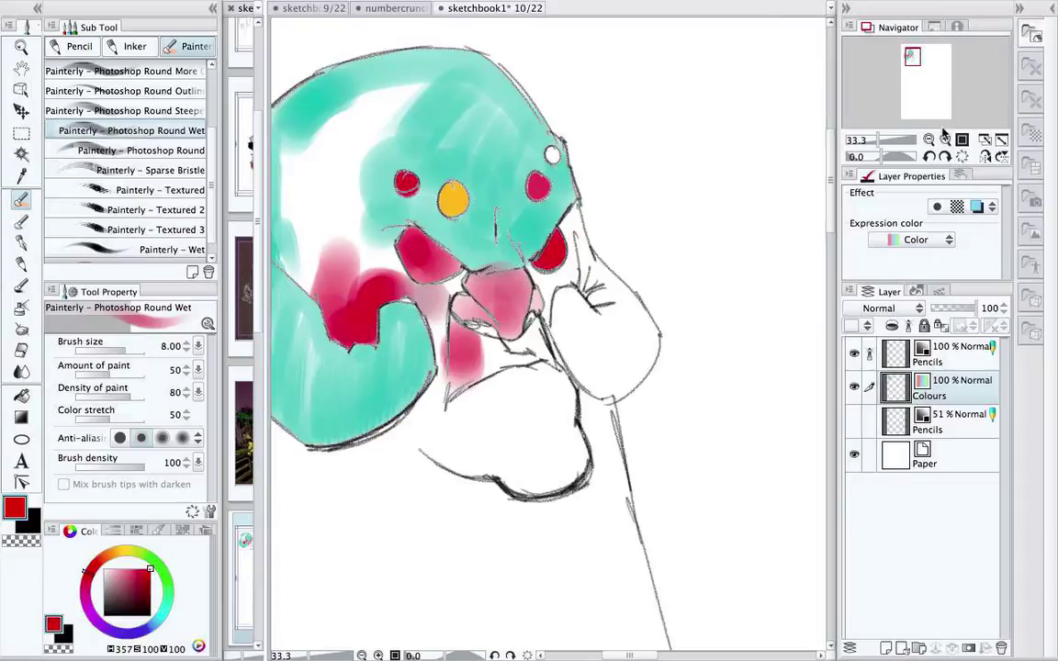
mouse_move(572, 310)
left_mouse_down()
mouse_move(564, 308)
mouse_move(578, 349)
mouse_move(611, 369)
mouse_move(592, 324)
mouse_move(601, 286)
mouse_move(624, 308)
mouse_move(618, 297)
mouse_move(578, 303)
mouse_move(569, 338)
mouse_move(542, 350)
mouse_move(573, 450)
mouse_move(533, 468)
mouse_move(477, 454)
mouse_move(422, 418)
mouse_move(514, 404)
mouse_move(500, 371)
mouse_move(472, 394)
mouse_move(441, 385)
mouse_move(526, 387)
mouse_move(459, 381)
mouse_move(505, 394)
left_mouse_up()
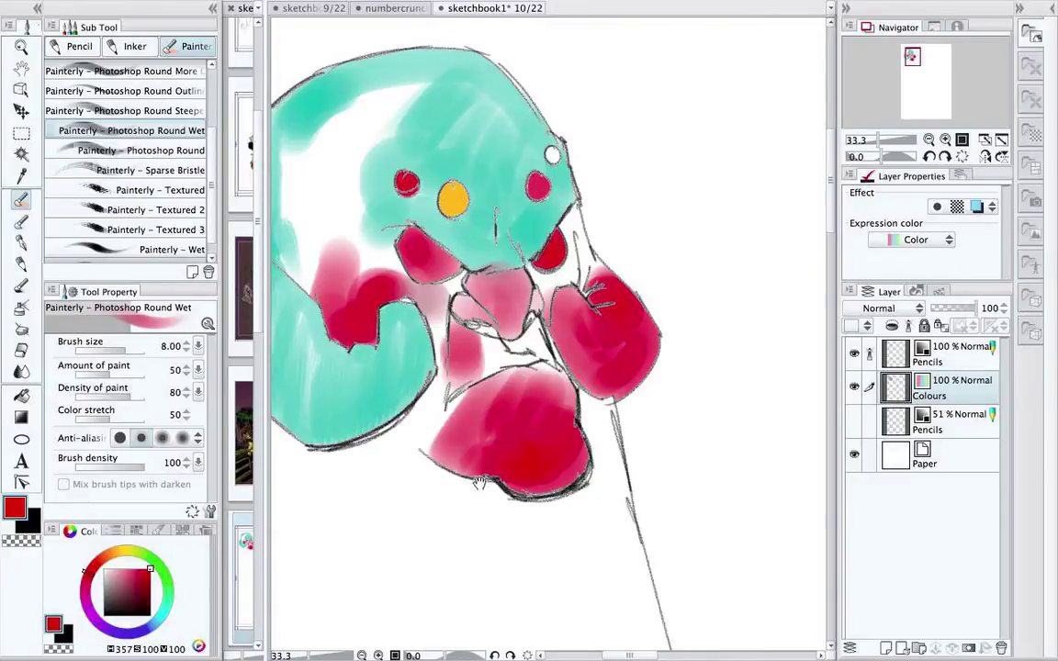
left_click_drag(478, 484, 599, 508)
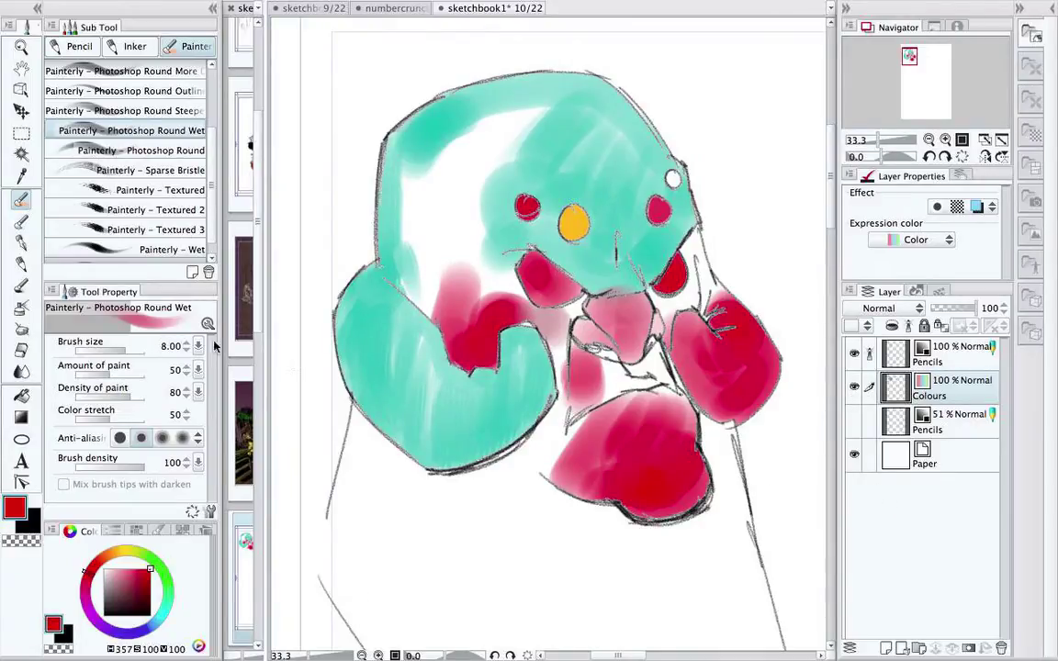
- Switch to the Painterly brush and set its anti-overflow to not exceed the reference layer's lines, with area scaling at 0.20
left_click(212, 257)
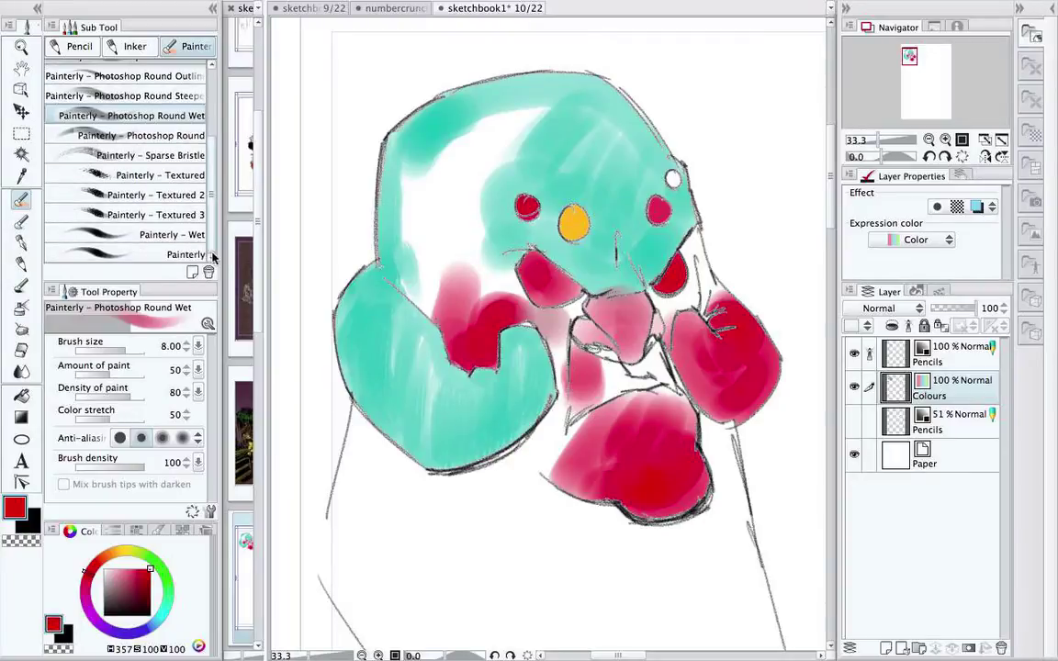
left_click(188, 253)
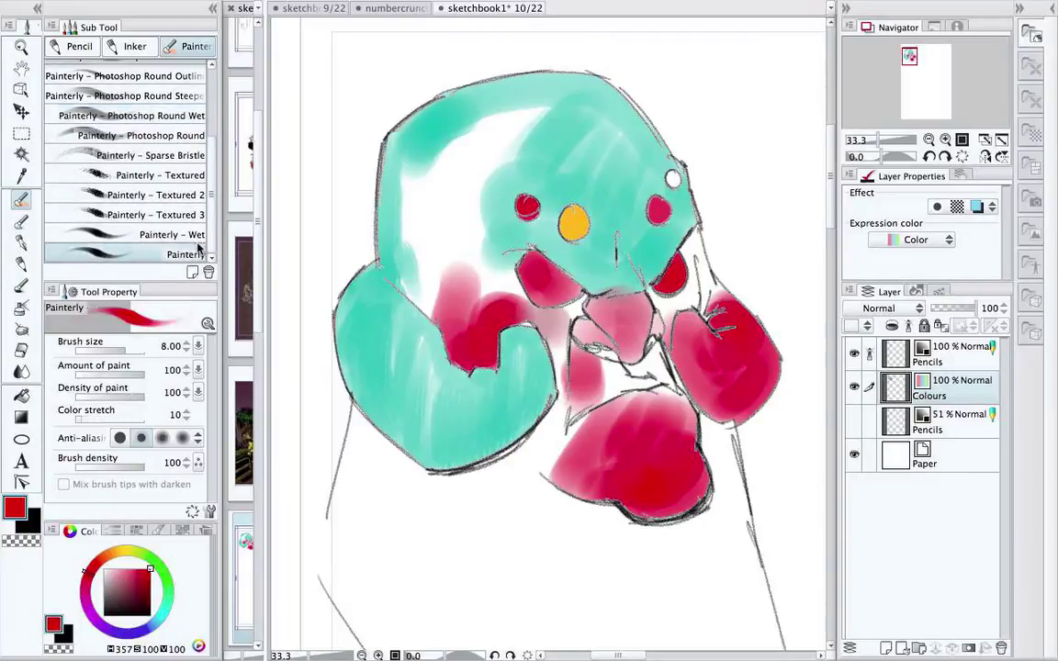
left_click(209, 514)
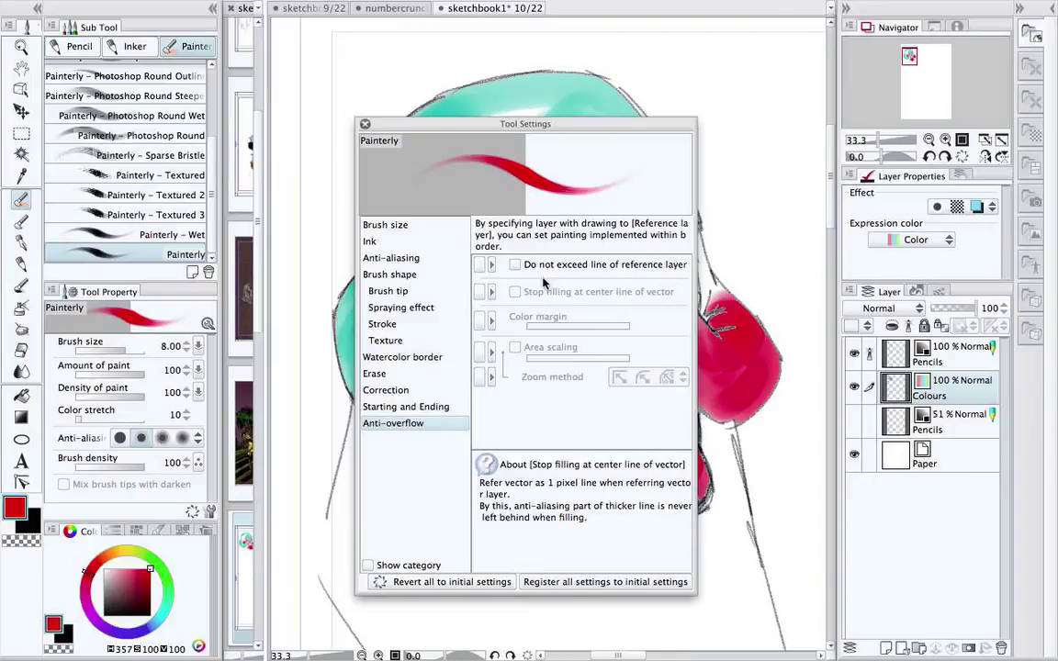
left_click(515, 265)
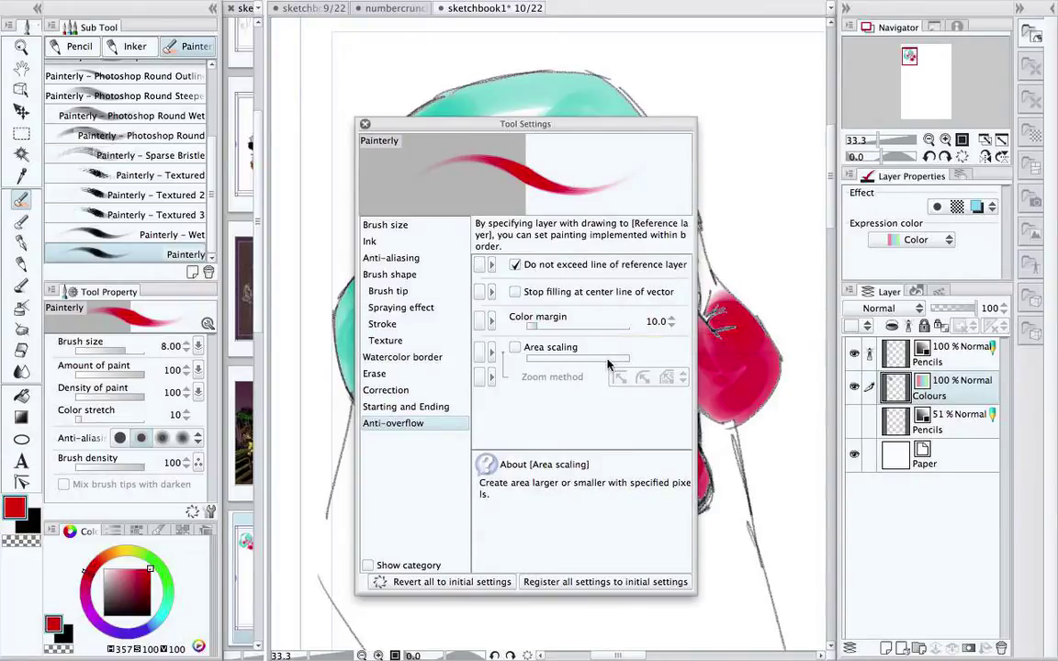
left_click(515, 349)
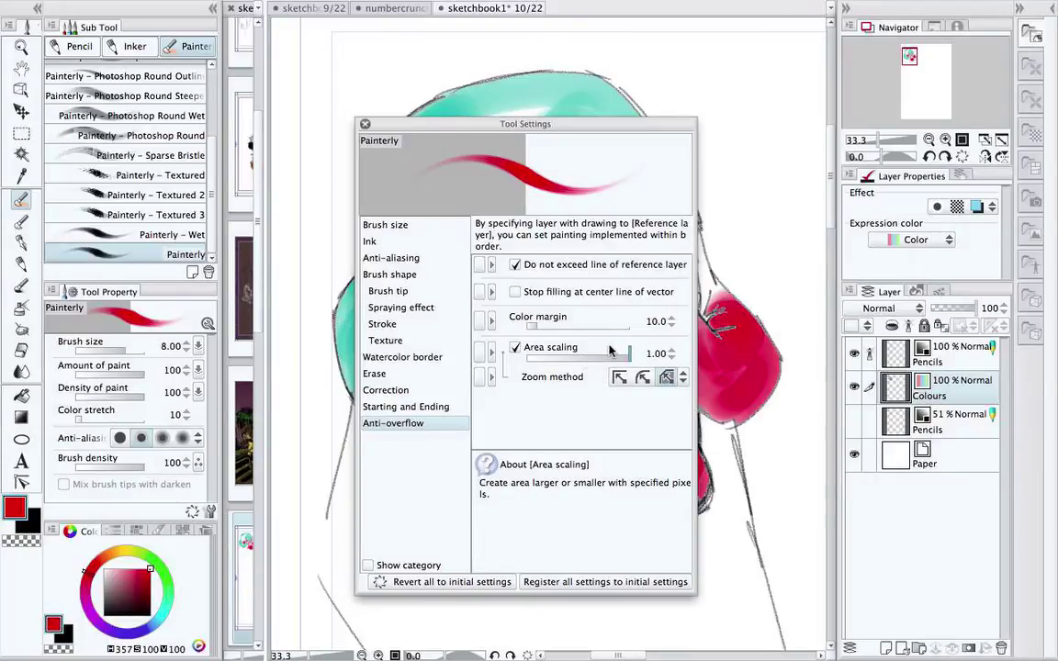
left_click_drag(612, 352, 589, 363)
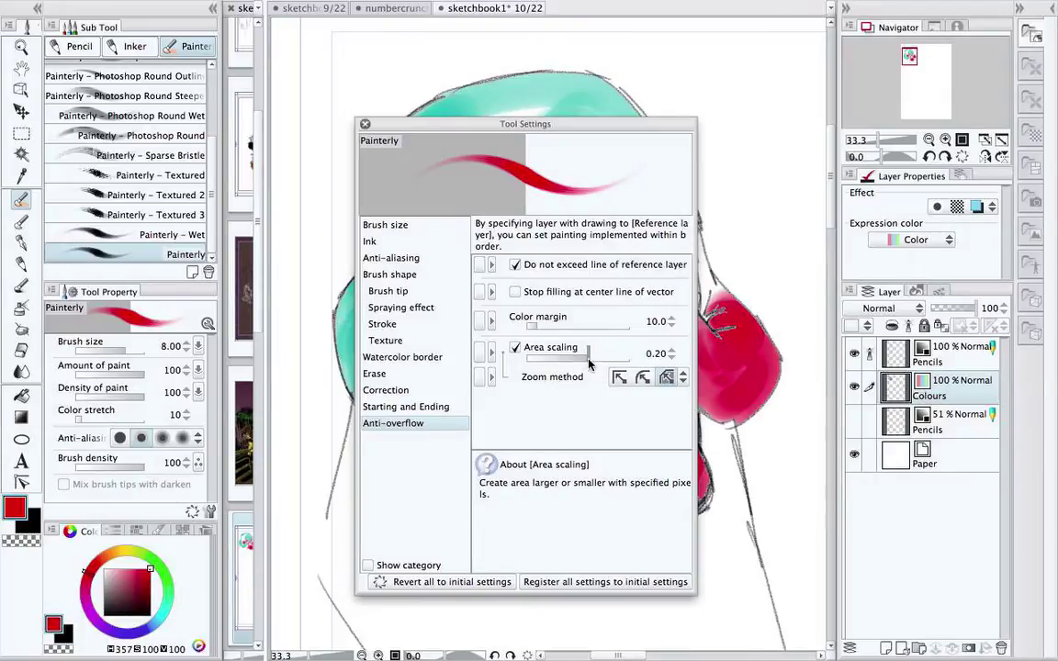
left_click(365, 124)
- Paint short red strokes along the notch's edge above the teal arm and beside the large left eye
left_click_drag(431, 289, 427, 302)
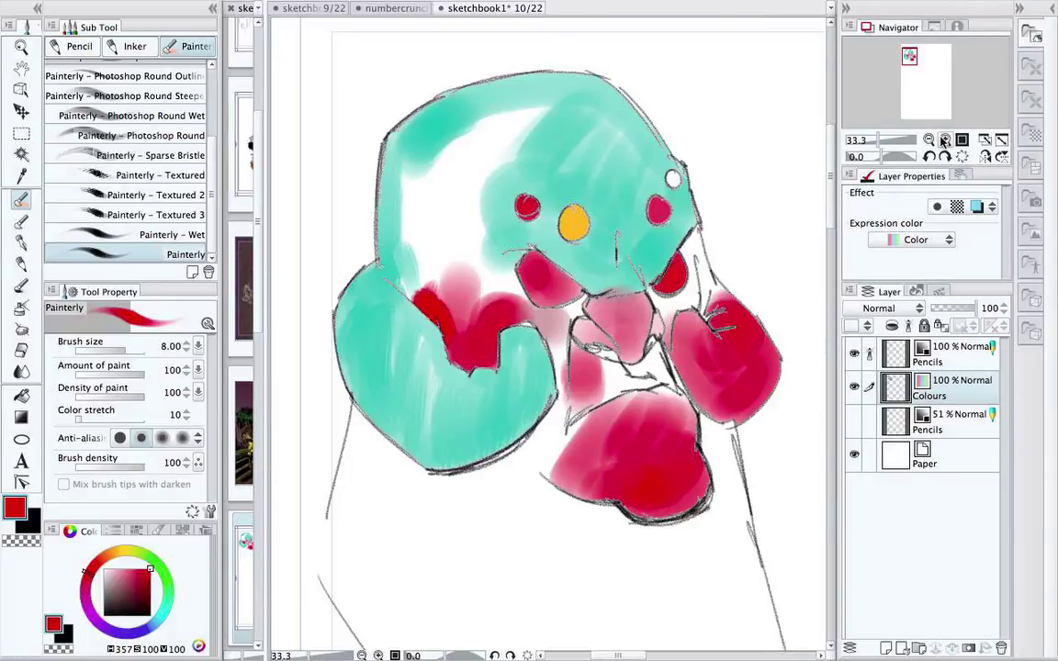
key("super+plus")
key("super+plus")
key("super+plus")
left_click_drag(407, 246, 438, 308)
left_click_drag(457, 246, 447, 246)
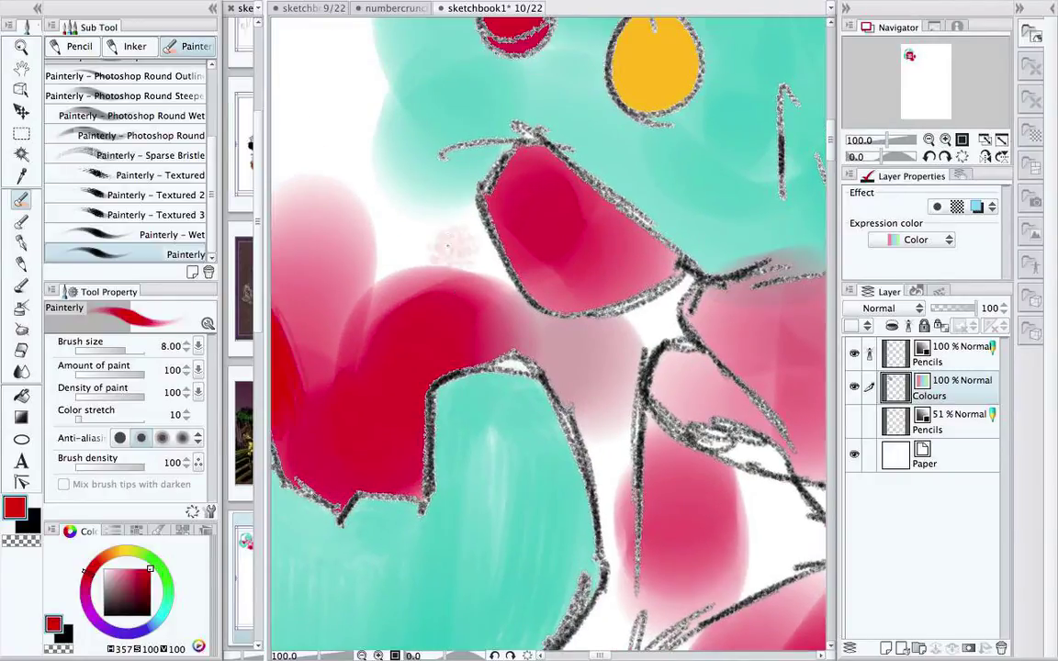
- Pick cyan H191 S100 V100 and paint around the large left eye's underside, down past the teal arm and along its lower edge
left_click_drag(158, 590, 162, 625)
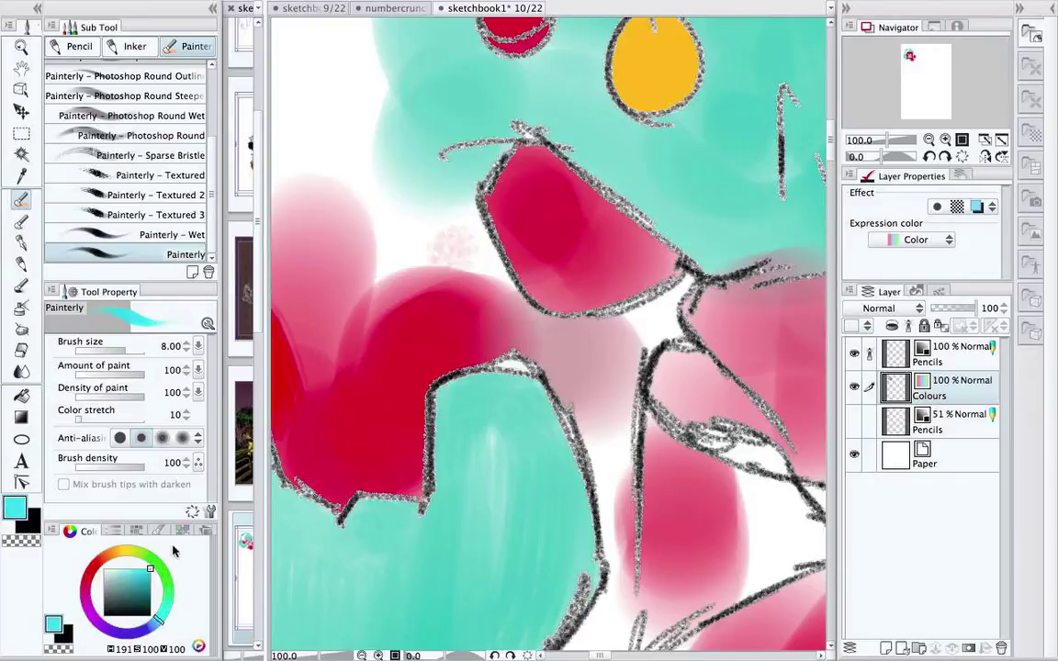
mouse_move(454, 240)
left_mouse_down()
mouse_move(436, 224)
mouse_move(478, 275)
mouse_move(496, 272)
mouse_move(459, 298)
mouse_move(500, 317)
mouse_move(661, 312)
mouse_move(687, 291)
left_mouse_up()
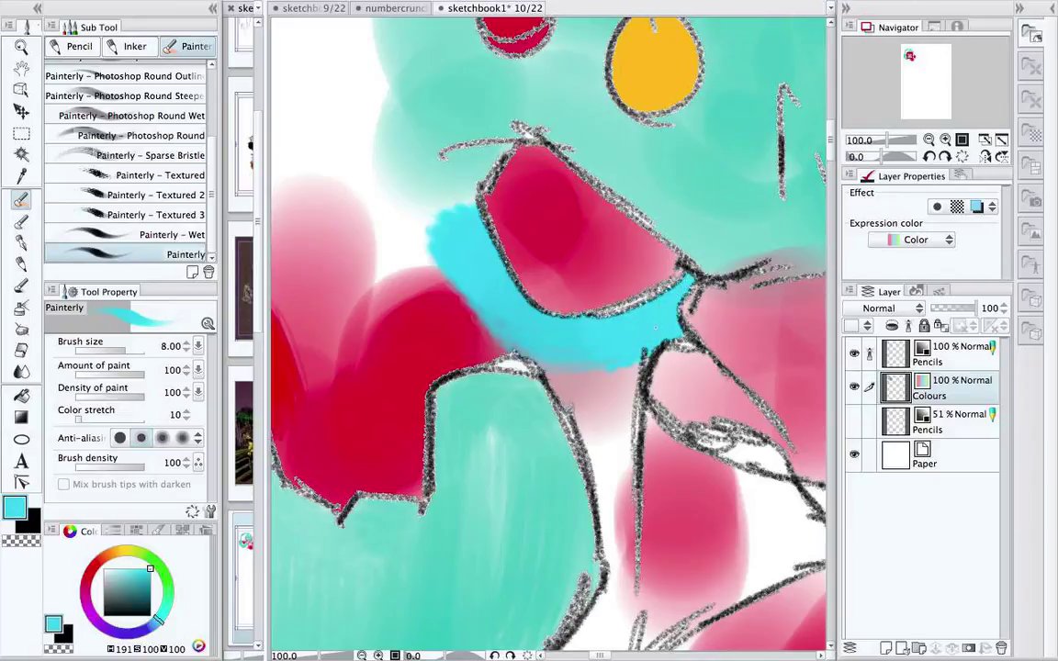
mouse_move(654, 327)
left_mouse_down()
mouse_move(570, 367)
mouse_move(550, 413)
mouse_move(596, 477)
mouse_move(615, 400)
mouse_move(634, 441)
mouse_move(629, 569)
mouse_move(724, 257)
mouse_move(706, 258)
left_mouse_up()
mouse_move(633, 397)
left_mouse_down()
mouse_move(601, 445)
mouse_move(396, 559)
mouse_move(390, 580)
left_mouse_up()
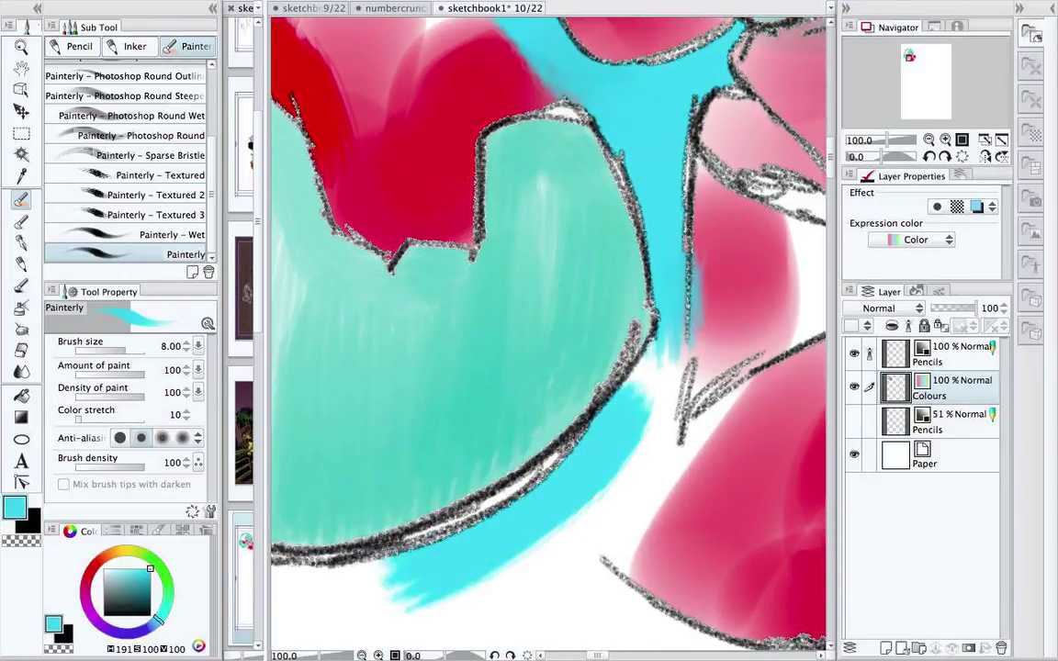
- Check the painted edges with the upper Pencils layer hidden, and set that layer's opacity to 58%
left_click(854, 354)
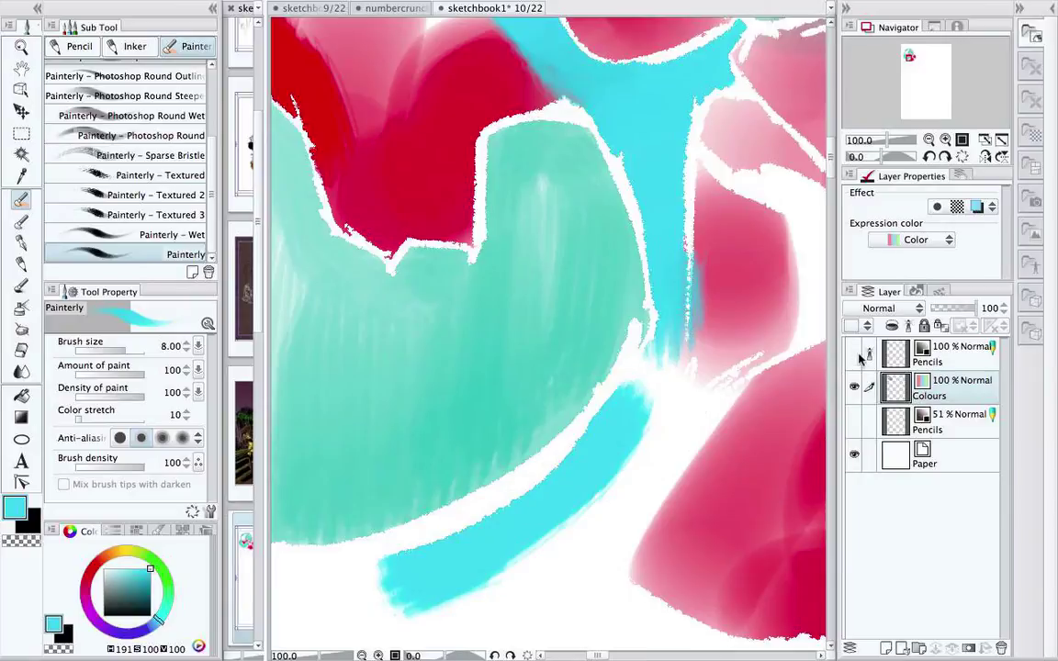
left_click(863, 360)
left_click(854, 357)
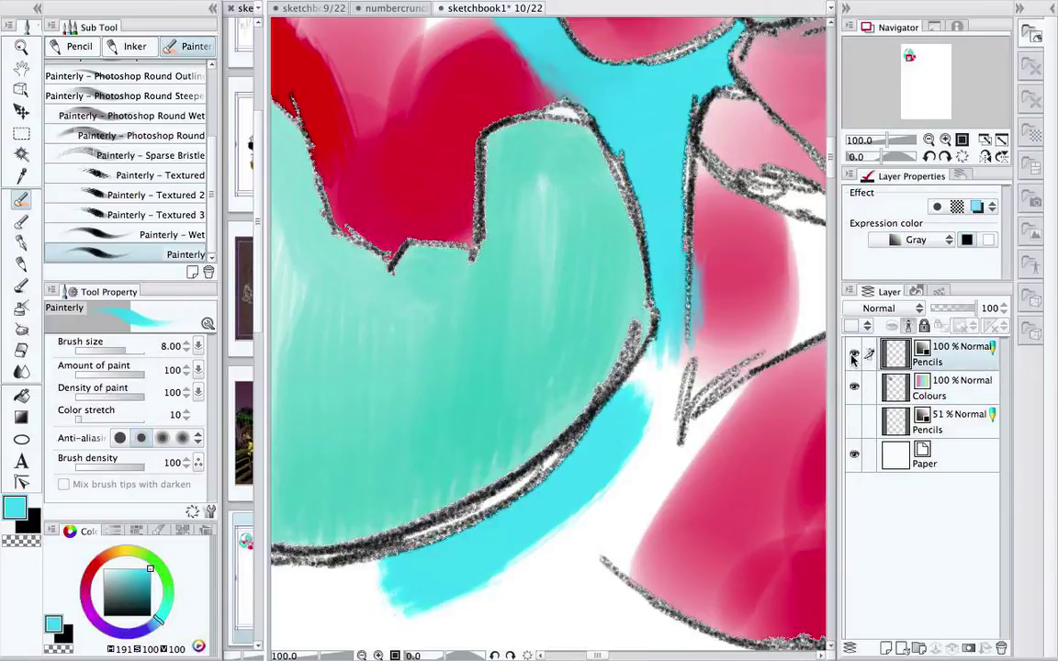
left_click(954, 312)
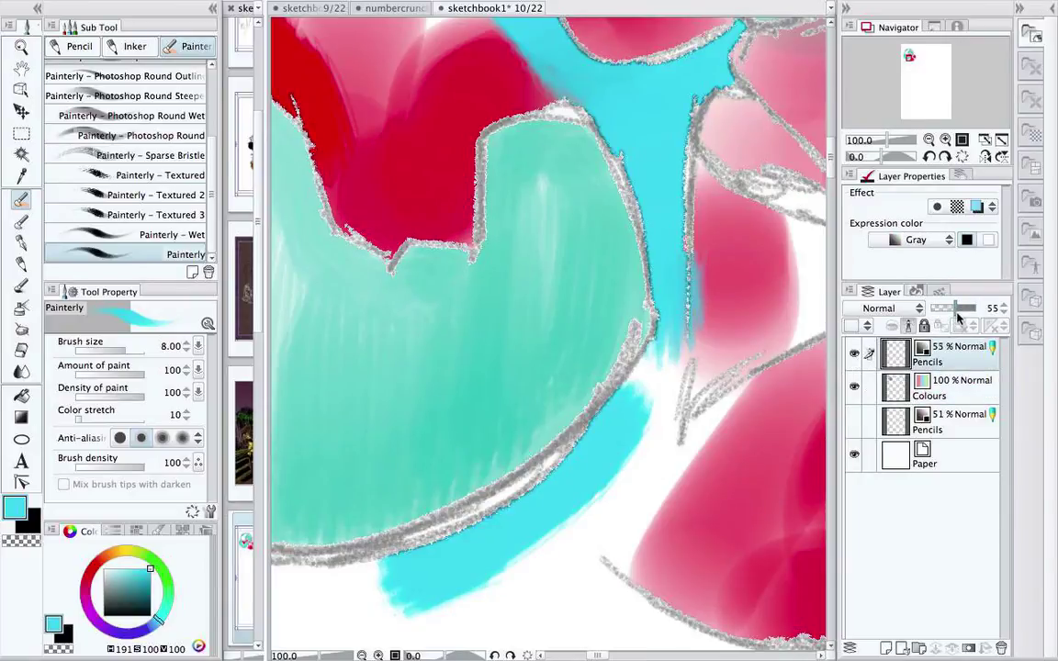
left_click_drag(957, 314, 961, 313)
left_click_drag(497, 539, 601, 454)
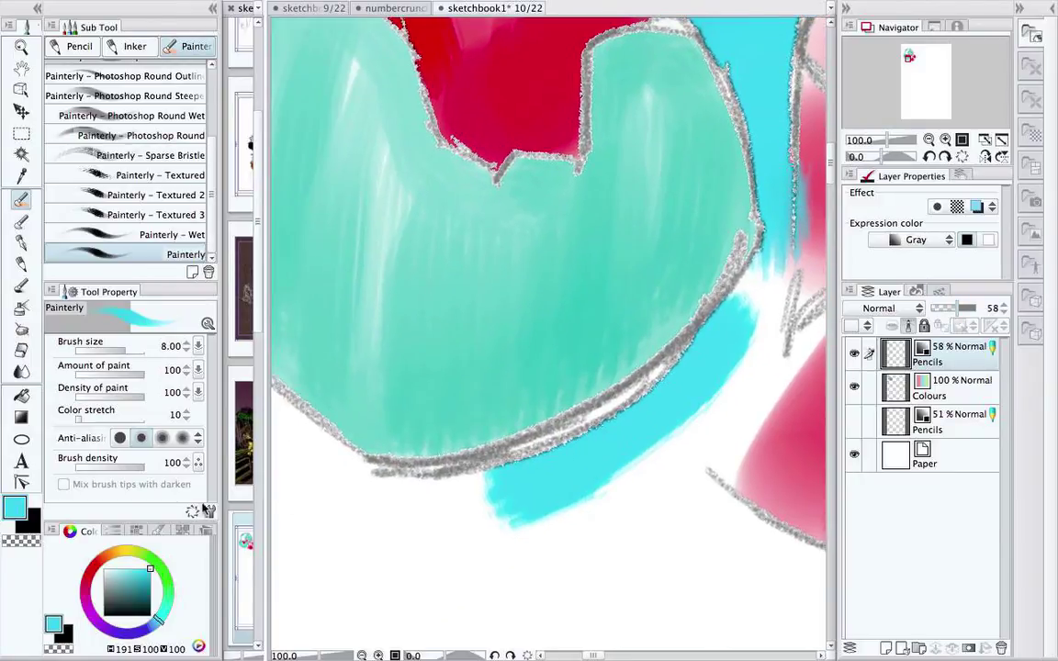
- Set the Painterly brush's anti-overflow area scaling to 0.50
left_click(210, 512)
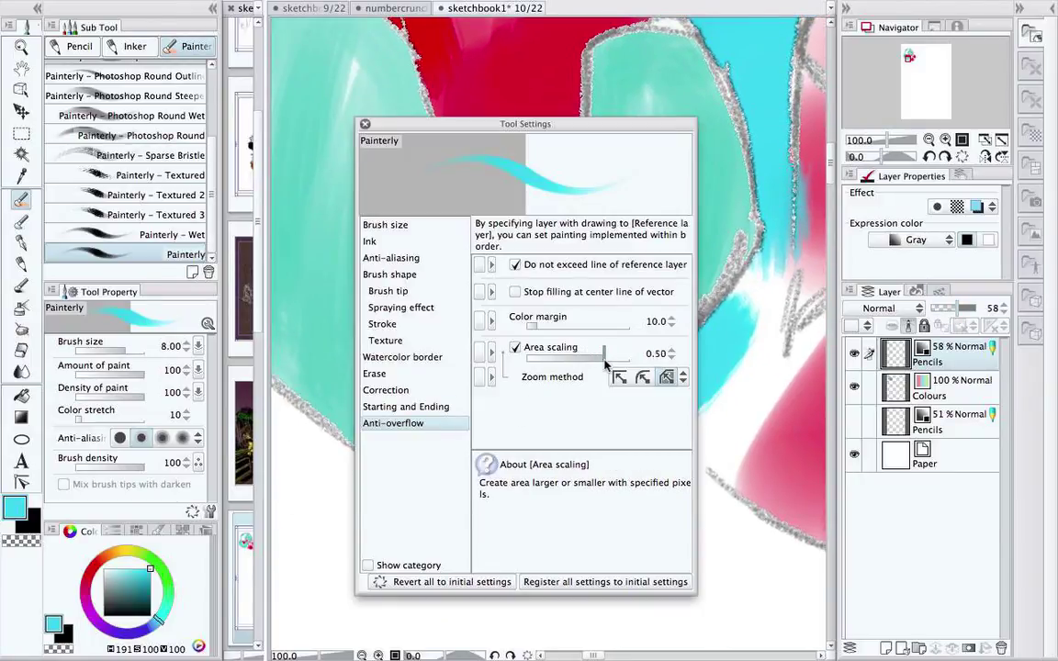
left_click(365, 123)
mouse_move(427, 531)
left_mouse_down()
mouse_move(450, 514)
mouse_move(439, 525)
left_mouse_up()
key("ctrl+z")
- Paint cyan on the Colours layer beneath the teal arm and down to the body's left outline
left_click(881, 390)
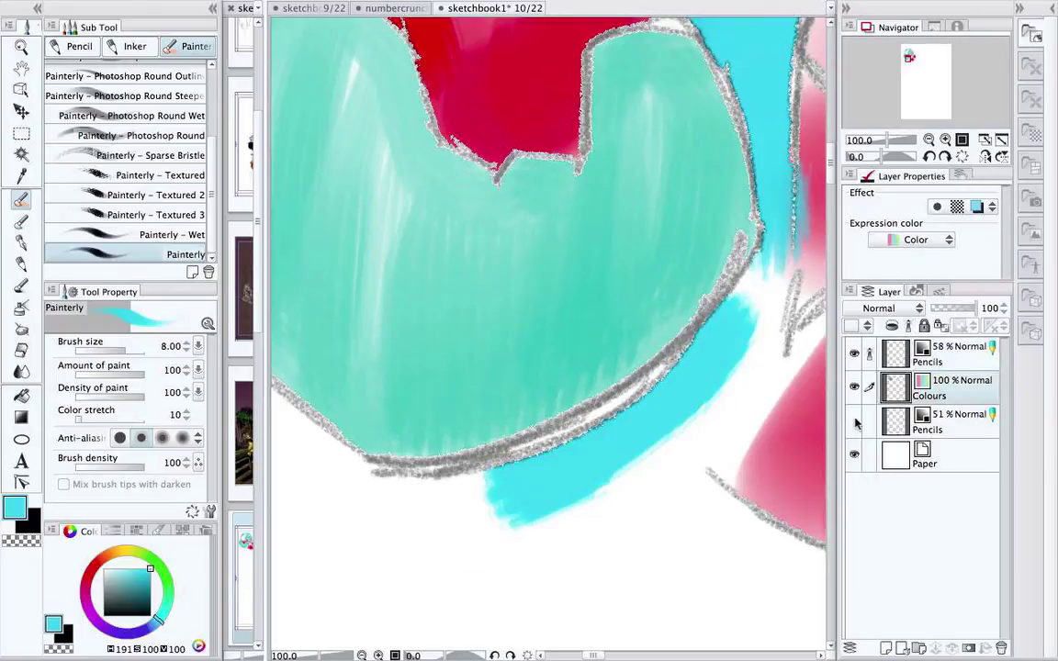
mouse_move(487, 496)
left_mouse_down()
mouse_move(422, 514)
mouse_move(432, 477)
mouse_move(445, 493)
mouse_move(541, 467)
left_mouse_up()
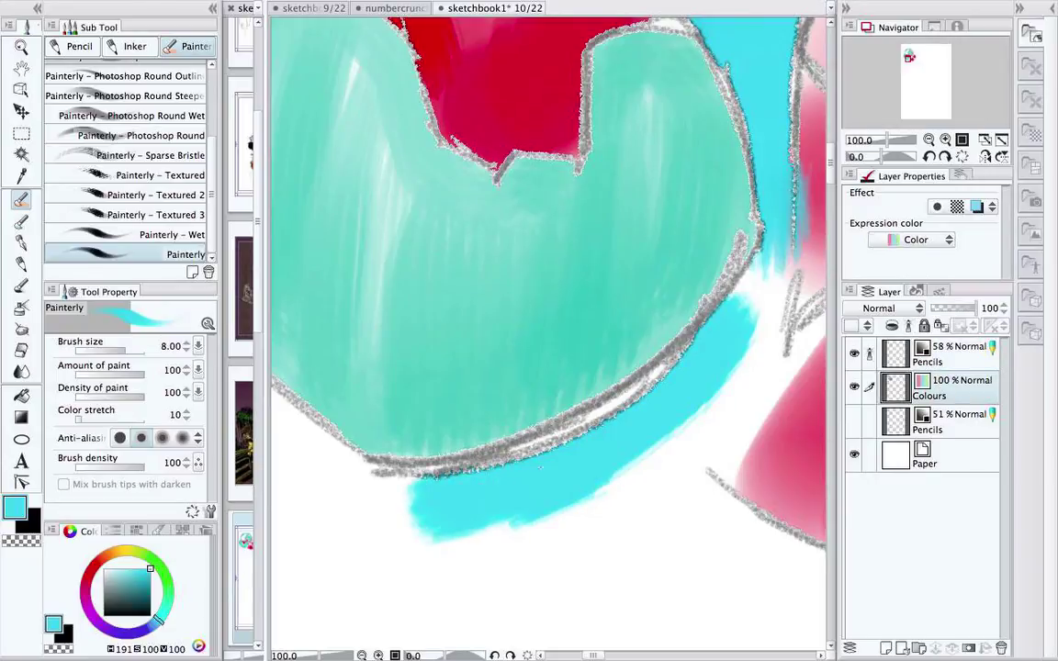
mouse_move(470, 485)
left_mouse_down()
mouse_move(367, 459)
mouse_move(312, 431)
mouse_move(332, 445)
mouse_move(695, 510)
left_mouse_up()
mouse_move(528, 473)
left_mouse_down()
mouse_move(482, 487)
mouse_move(459, 432)
mouse_move(357, 349)
mouse_move(363, 298)
mouse_move(350, 408)
left_mouse_up()
mouse_move(340, 340)
left_mouse_down()
mouse_move(294, 449)
mouse_move(367, 386)
mouse_move(349, 477)
mouse_move(402, 491)
mouse_move(408, 583)
left_mouse_up()
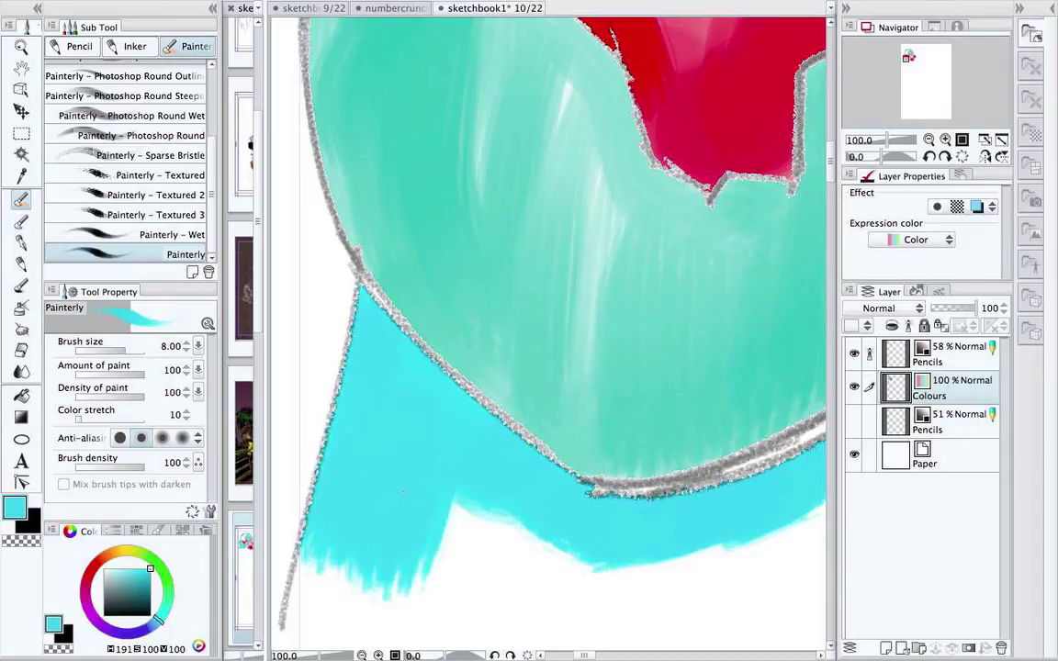